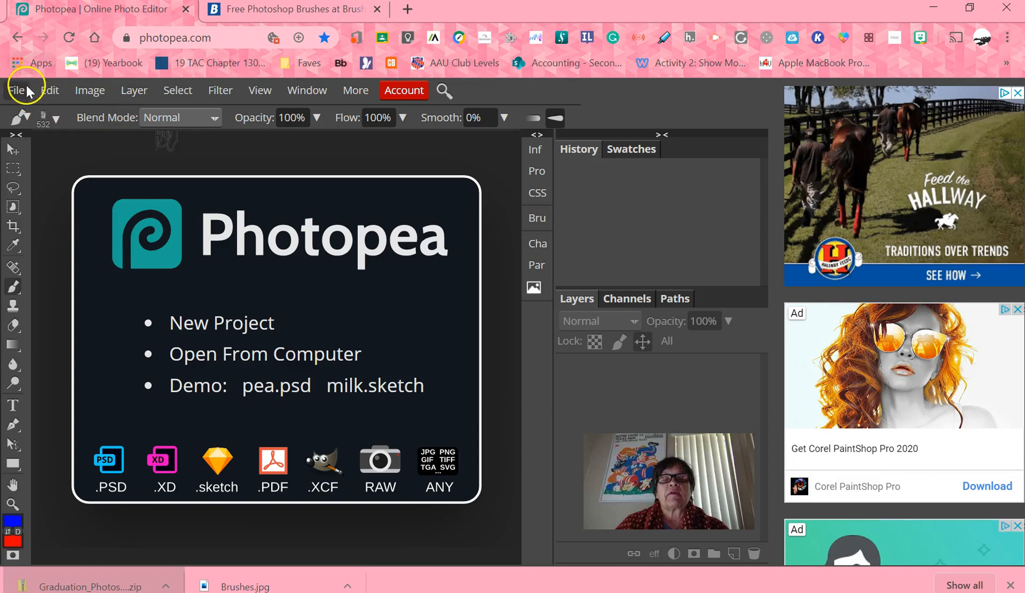
Create a new A3 project named Brushes, 297 x 420 mm at 300 DPI with a white background
{"action": "left_click", "coordinate": [13, 93]}
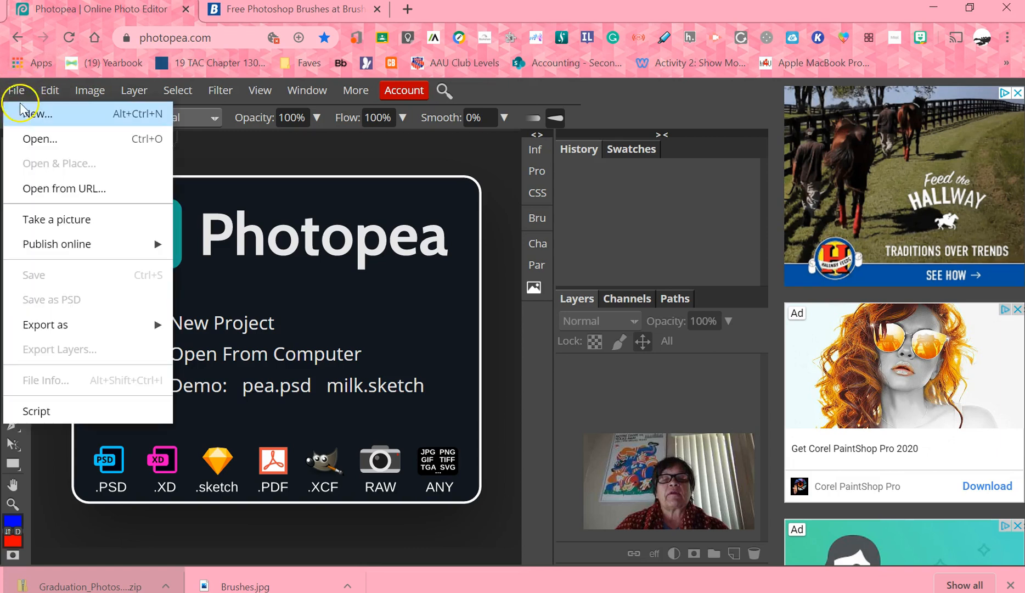
{"action": "left_click", "coordinate": [42, 117]}
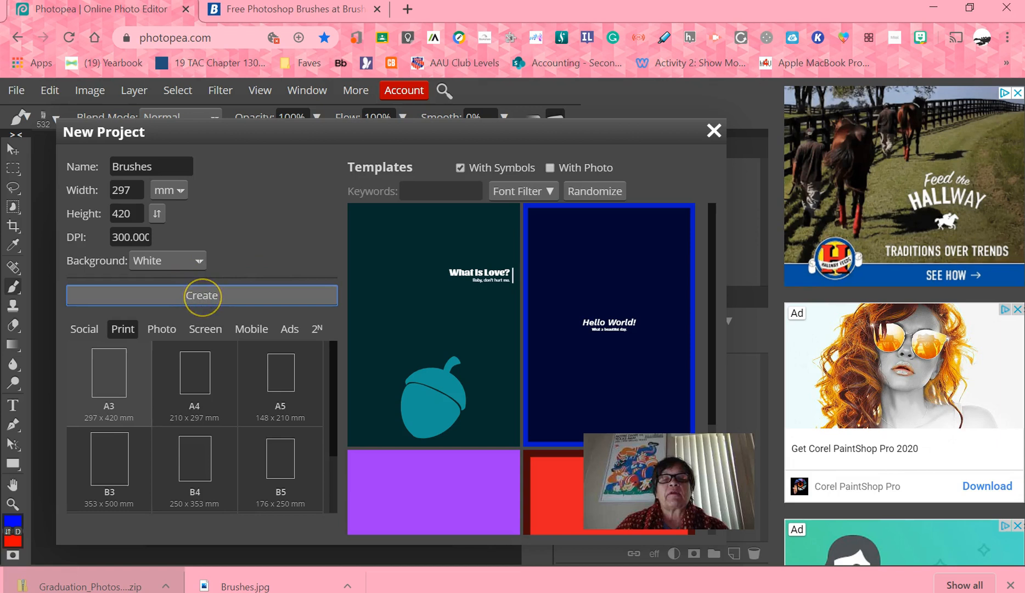
{"action": "left_click", "coordinate": [201, 294]}
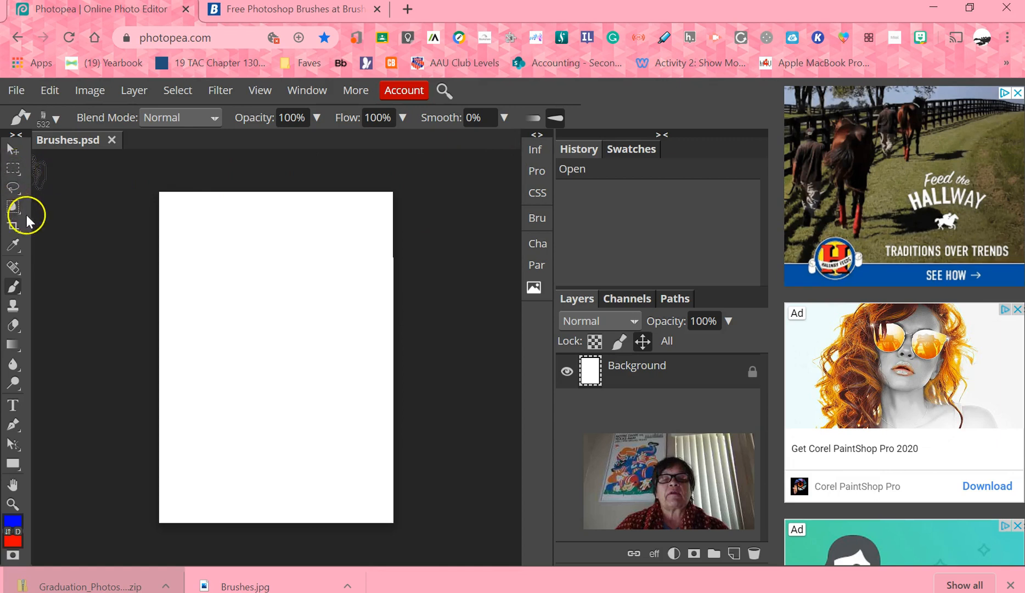
Choose the 24 px hard round brush preset and set its size to 215 px
{"action": "left_click", "coordinate": [54, 119]}
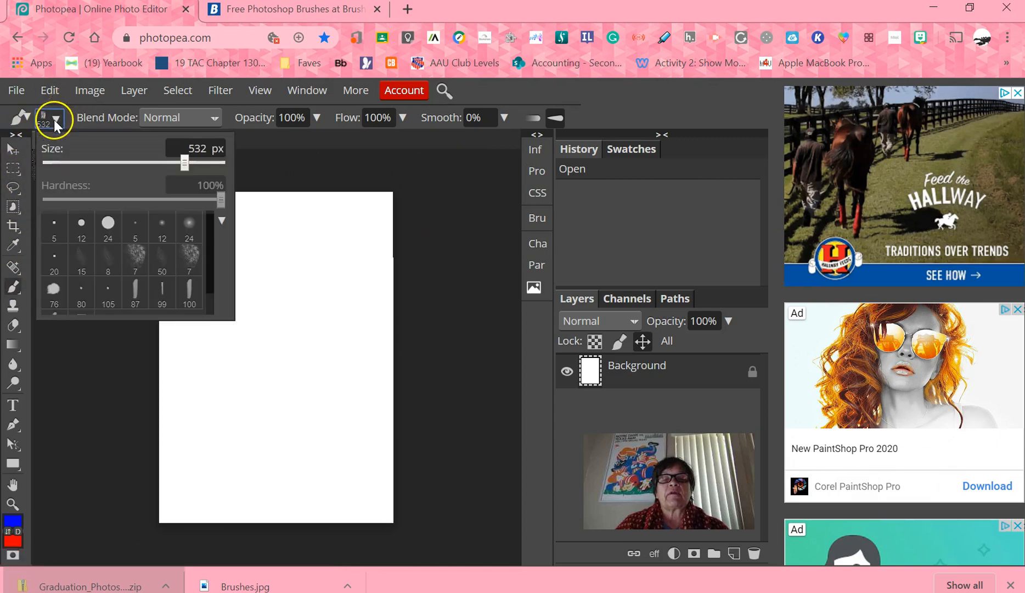
{"action": "left_click", "coordinate": [108, 230]}
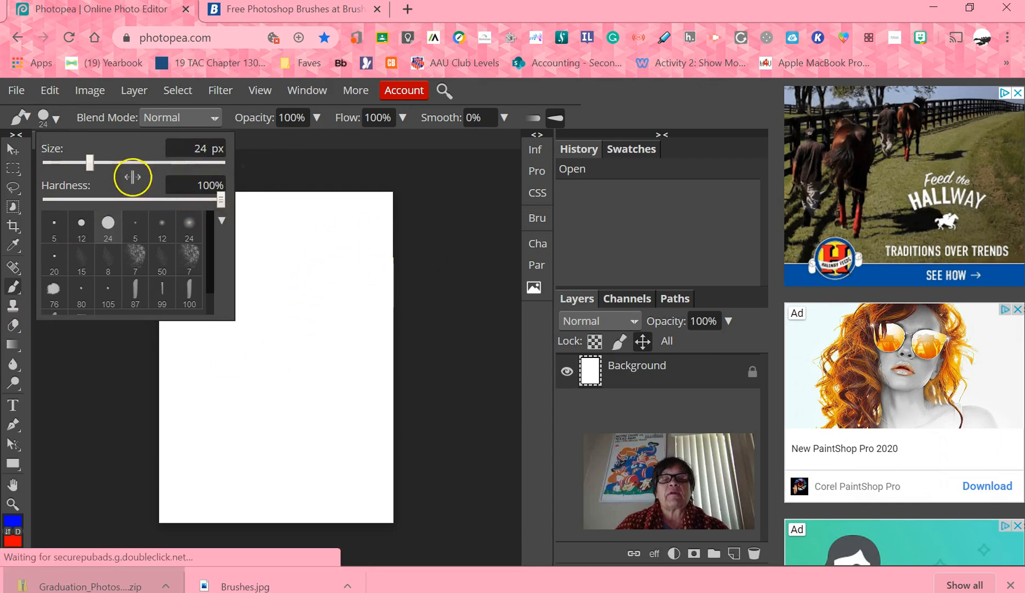
{"action": "left_click_drag", "start_coordinate": [90, 162], "coordinate": [86, 163]}
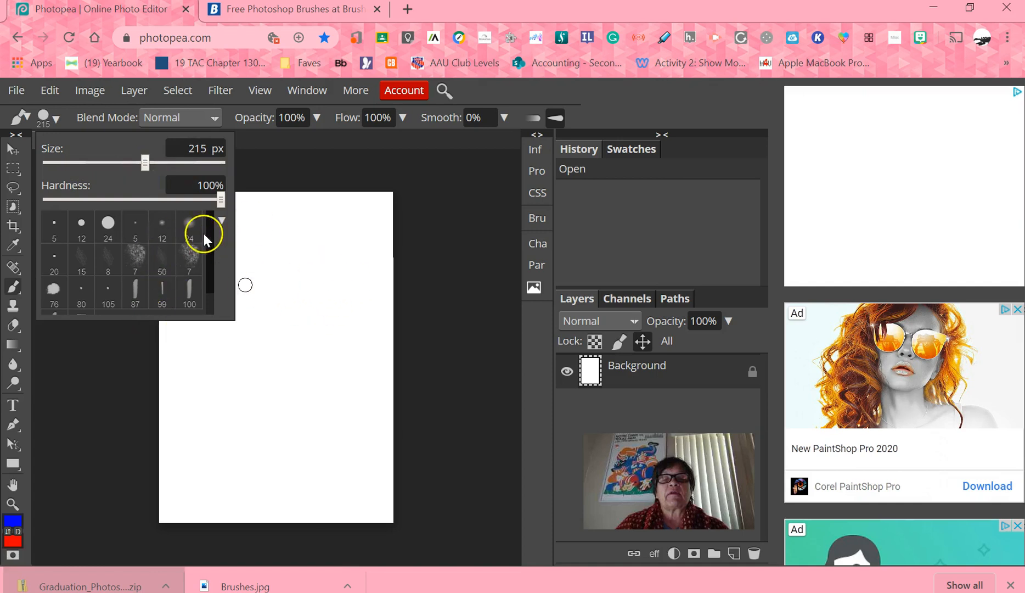
{"action": "mouse_move", "coordinate": [207, 227]}
{"action": "left_mouse_down"}
{"action": "mouse_move", "coordinate": [205, 267]}
{"action": "mouse_move", "coordinate": [214, 207]}
{"action": "mouse_move", "coordinate": [187, 275]}
{"action": "mouse_move", "coordinate": [218, 220]}
{"action": "left_mouse_up"}
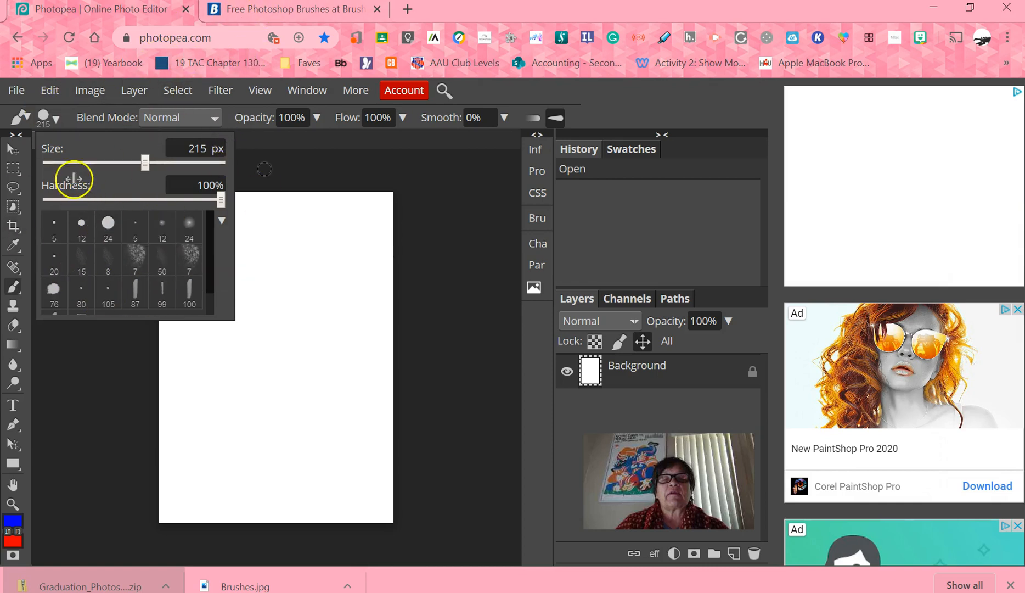
Switch to the Brusheezy website and search for "graduation" brushes
{"action": "left_click", "coordinate": [267, 13]}
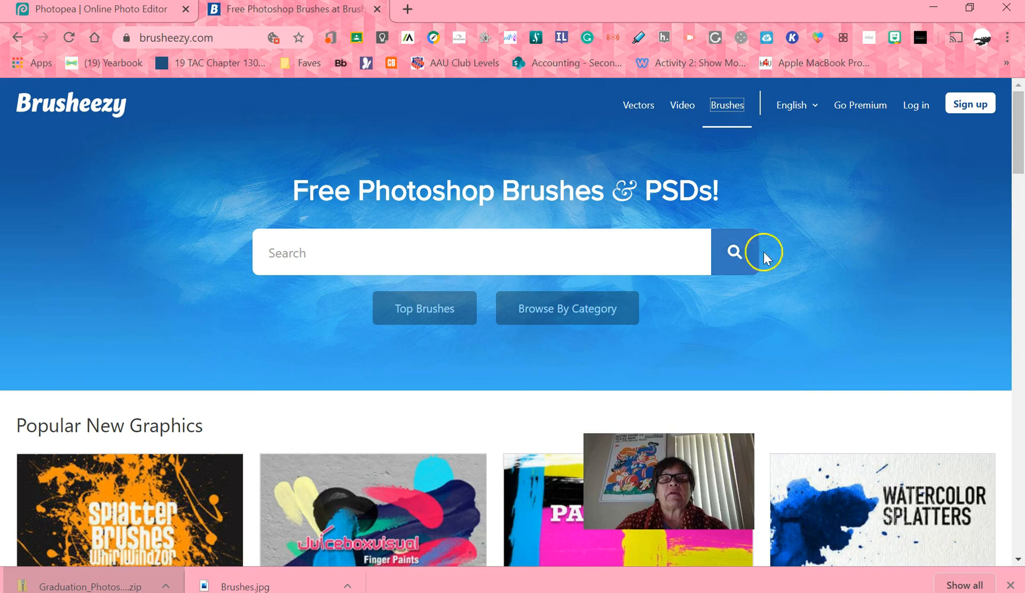
{"action": "left_click", "coordinate": [310, 242]}
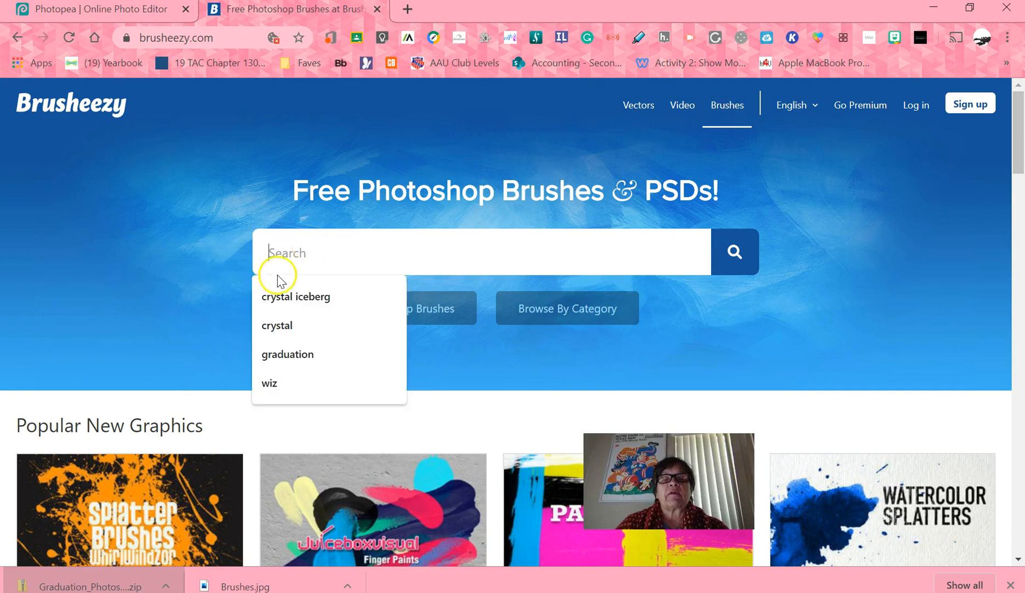
{"action": "left_click", "coordinate": [320, 354]}
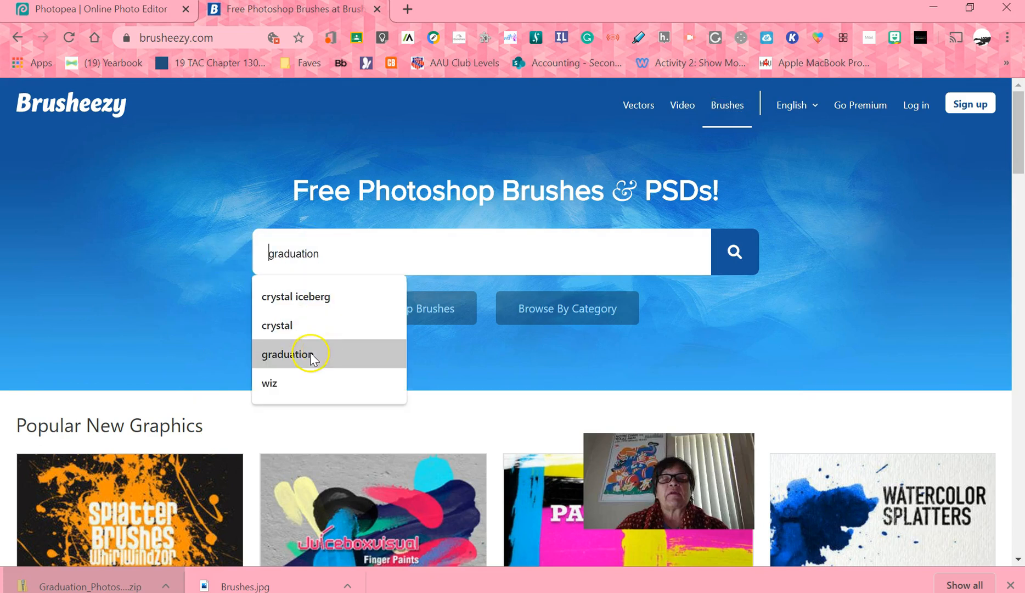
{"action": "left_click", "coordinate": [732, 261]}
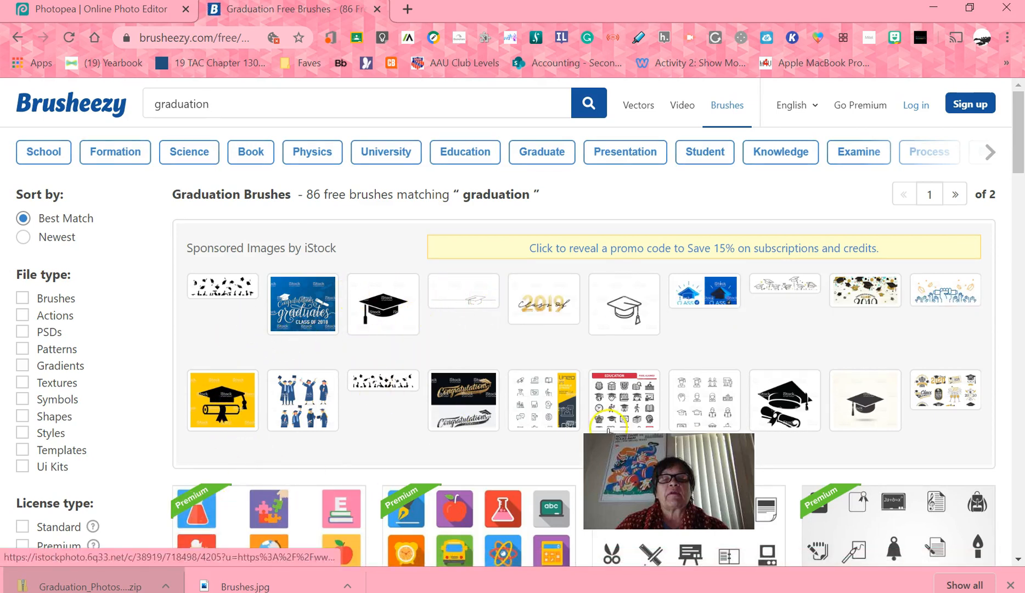
Open the free Graduation Photoshop Brushes pack with black graduate silhouettes on blue and download it
{"action": "scroll", "coordinate": [608, 431], "scroll_direction": "down", "scroll_amount": 4}
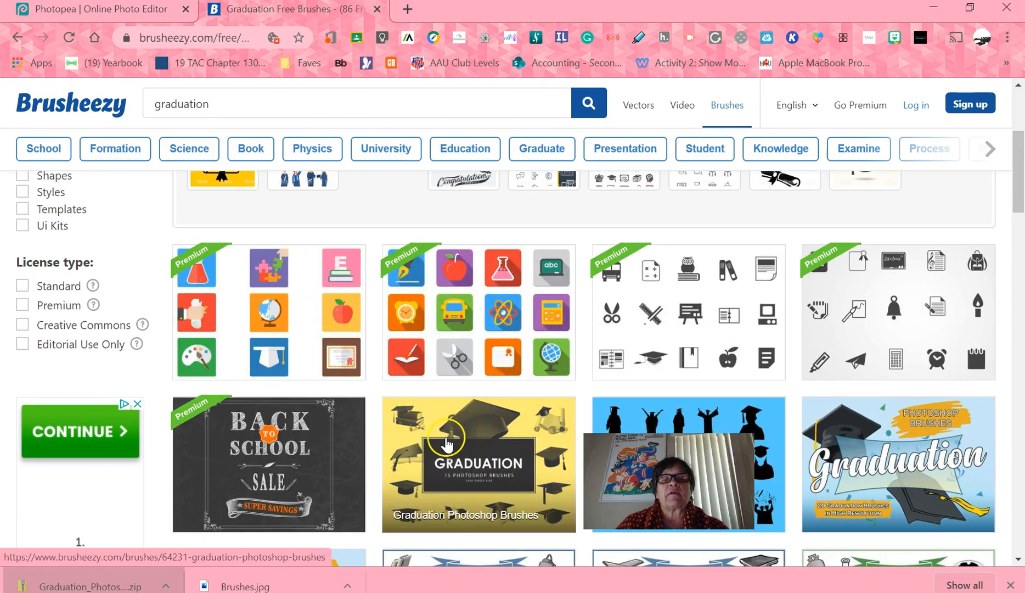
{"action": "scroll", "coordinate": [812, 298], "scroll_direction": "down", "scroll_amount": 2}
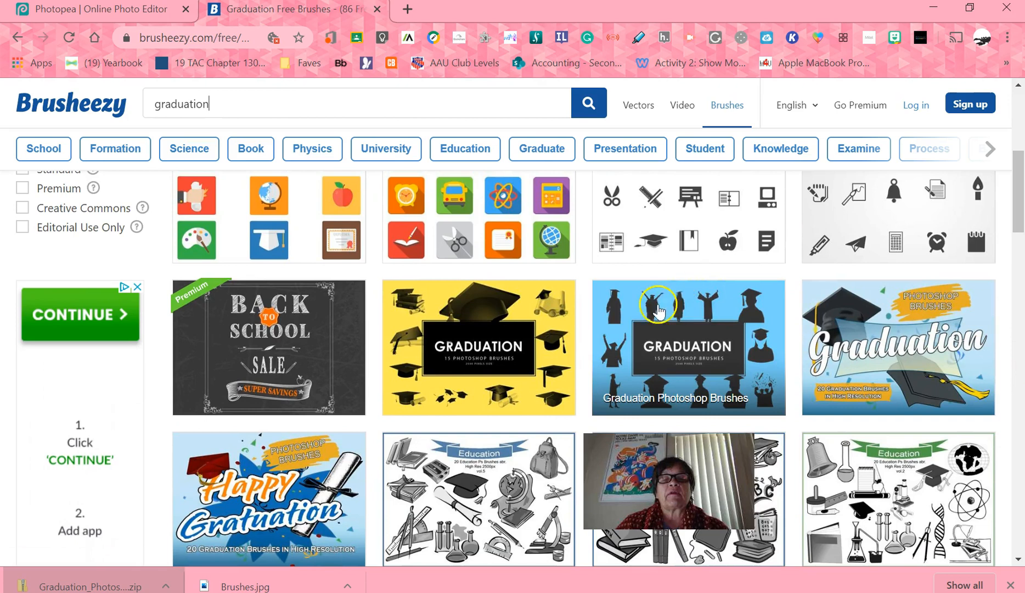
{"action": "left_click", "coordinate": [693, 351]}
{"action": "left_click", "coordinate": [710, 345]}
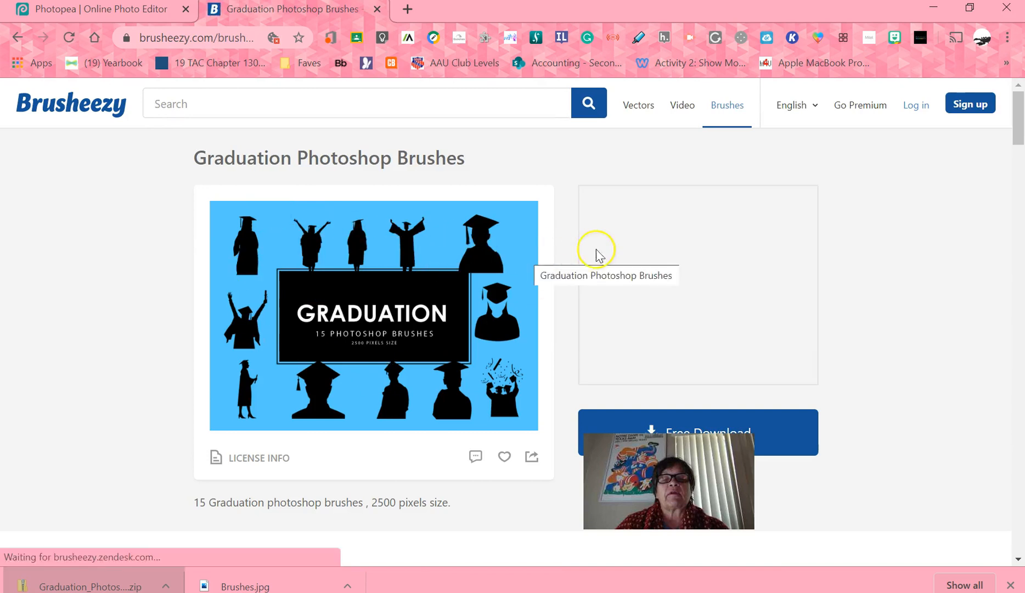
{"action": "left_click", "coordinate": [772, 435]}
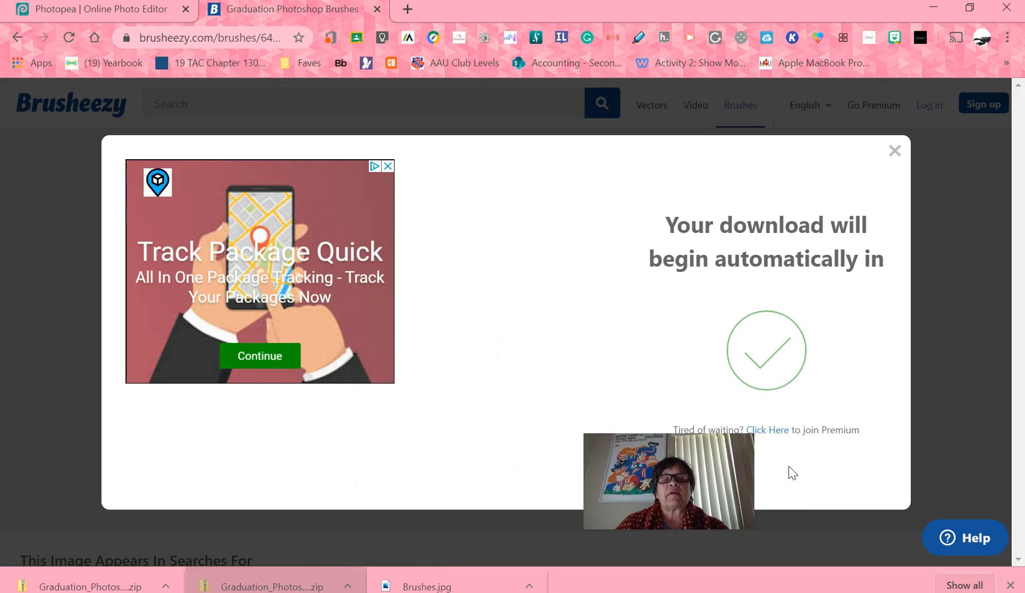
Open the newly downloaded brush archive and extract its contents to D:\yearbook downloads2020\Graduation_Photoshop_Brushes_2
{"action": "left_click", "coordinate": [124, 586]}
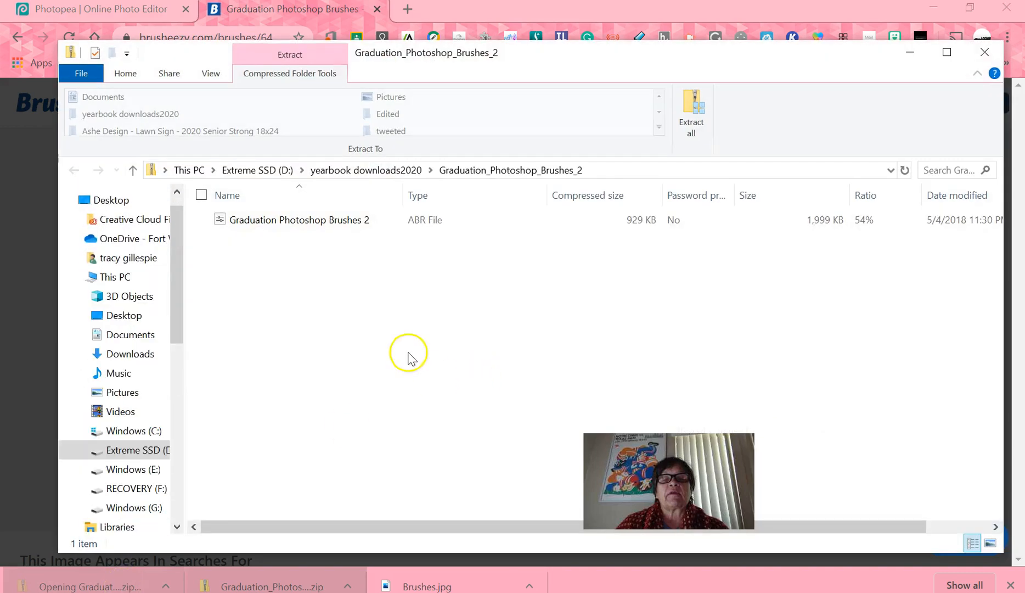
{"action": "left_click", "coordinate": [693, 107]}
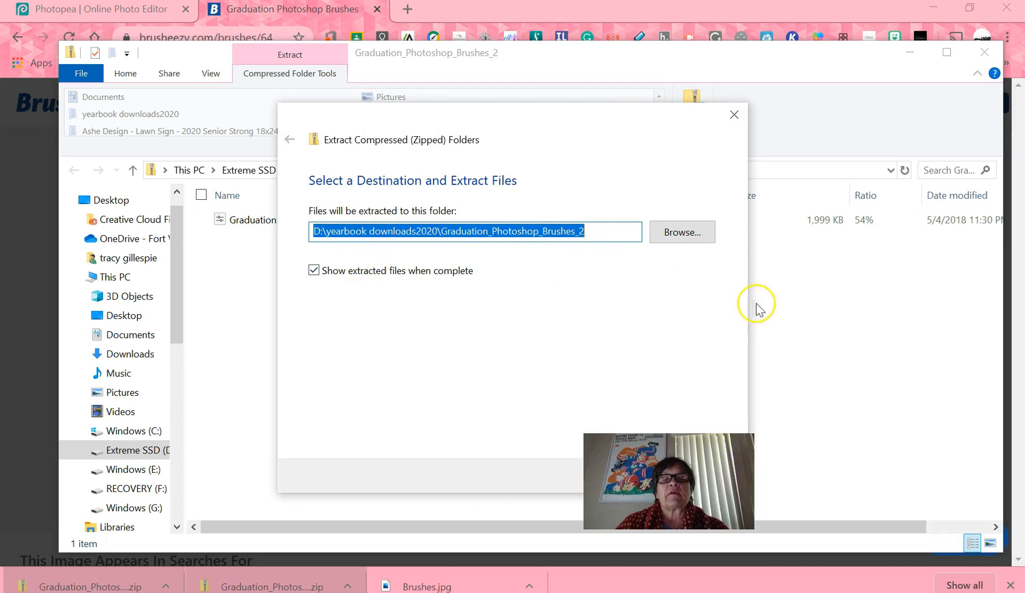
{"action": "left_click", "coordinate": [831, 328]}
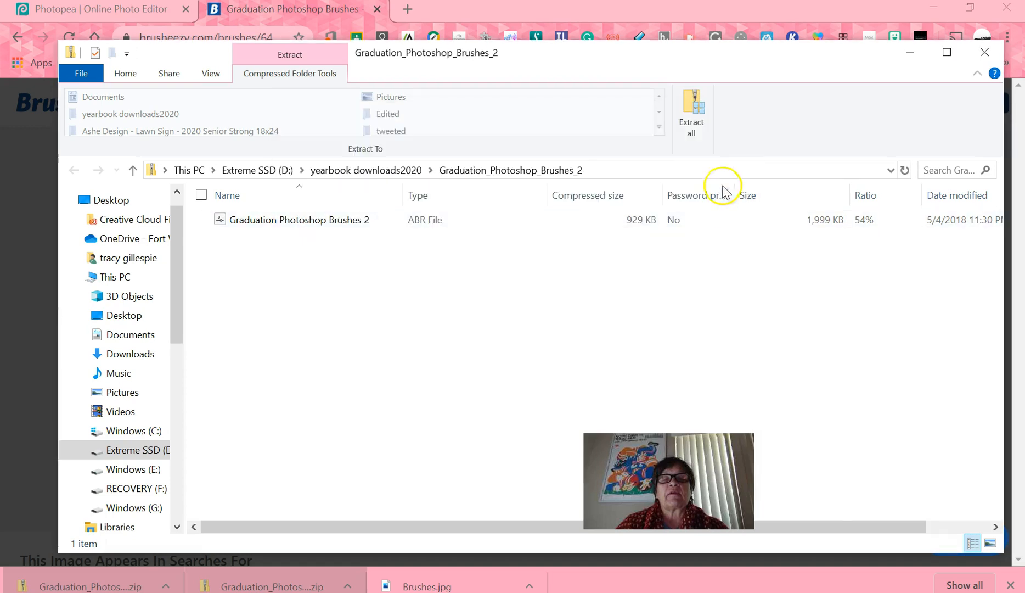
{"action": "left_click", "coordinate": [687, 124]}
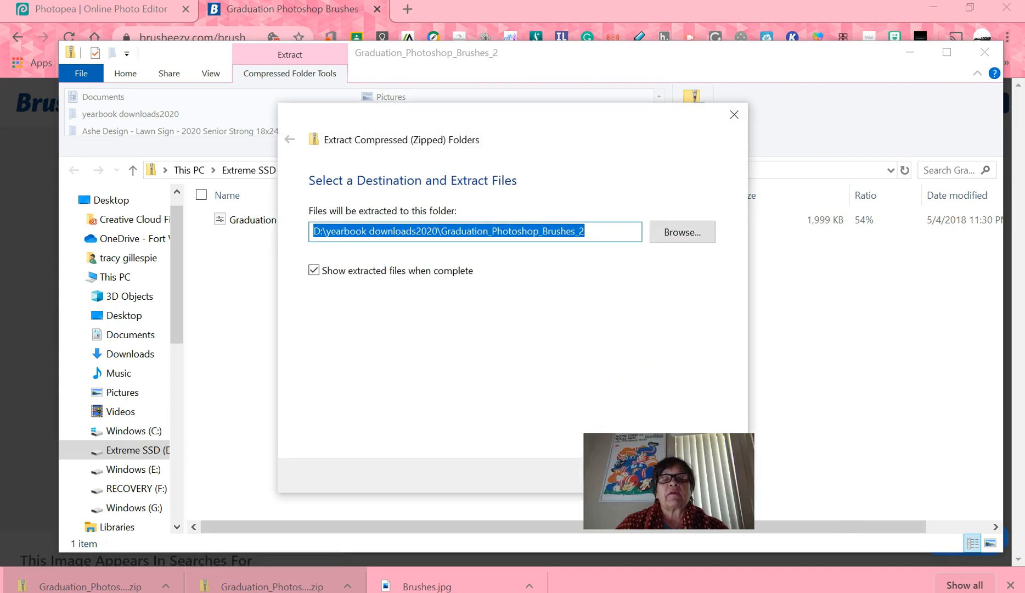
{"action": "left_click", "coordinate": [646, 476]}
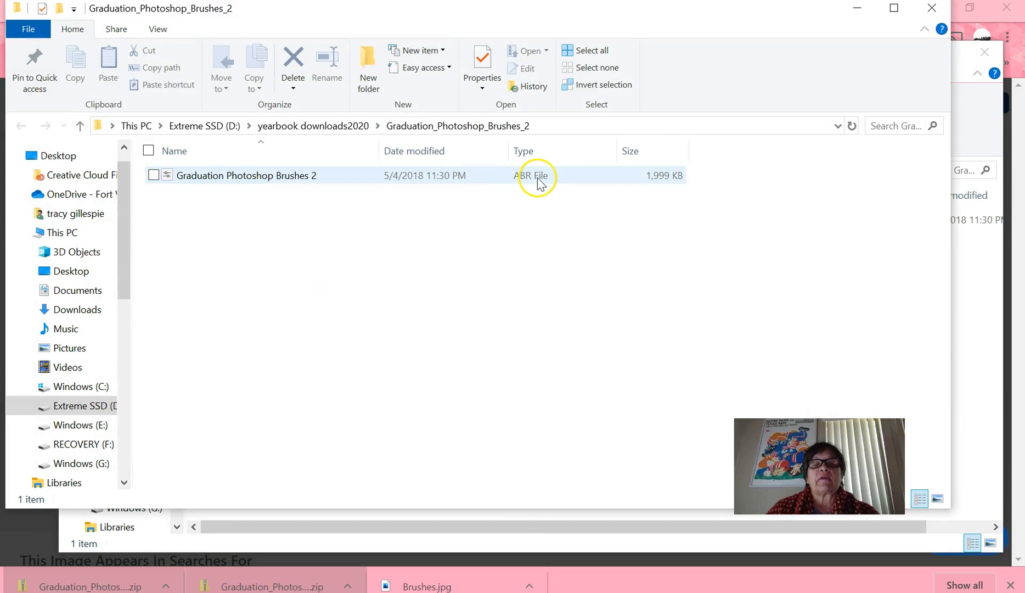
Close the extracted folder, the archive window and the leftover extraction dialog, and switch back to Photopea
{"action": "double_click", "coordinate": [531, 186]}
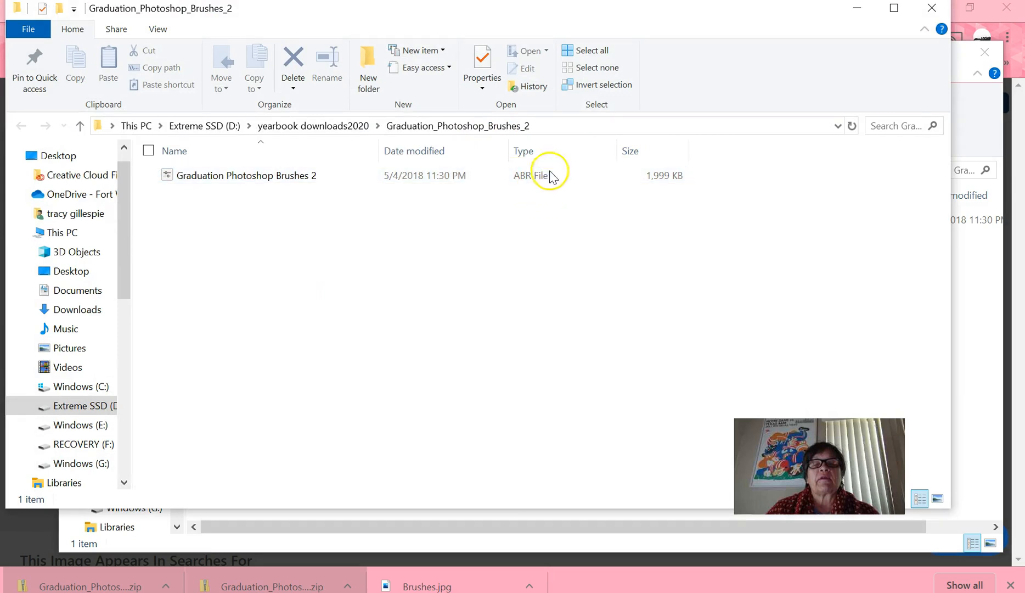
{"action": "left_click", "coordinate": [932, 8]}
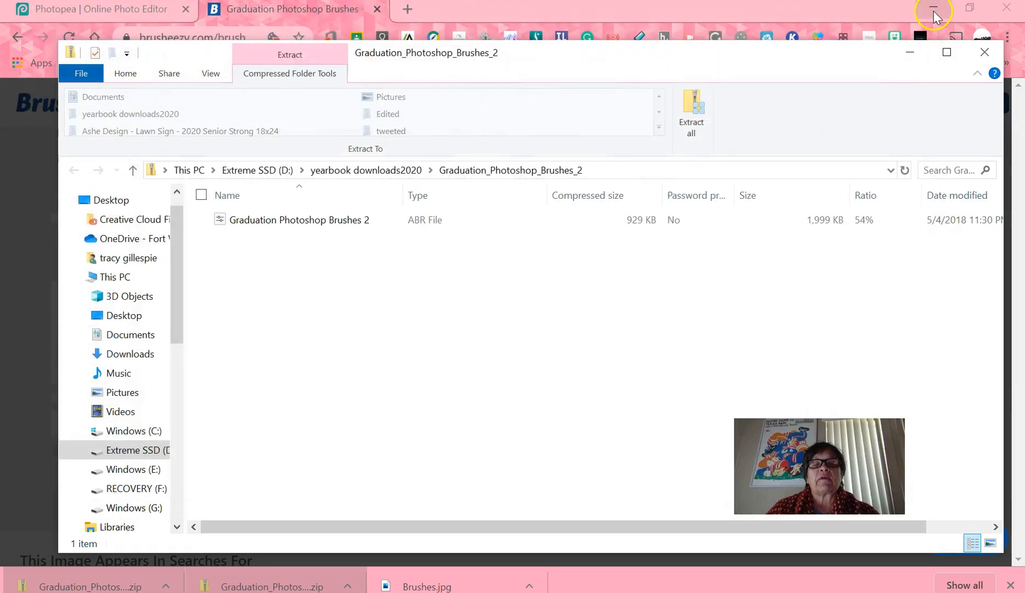
{"action": "left_click", "coordinate": [983, 53]}
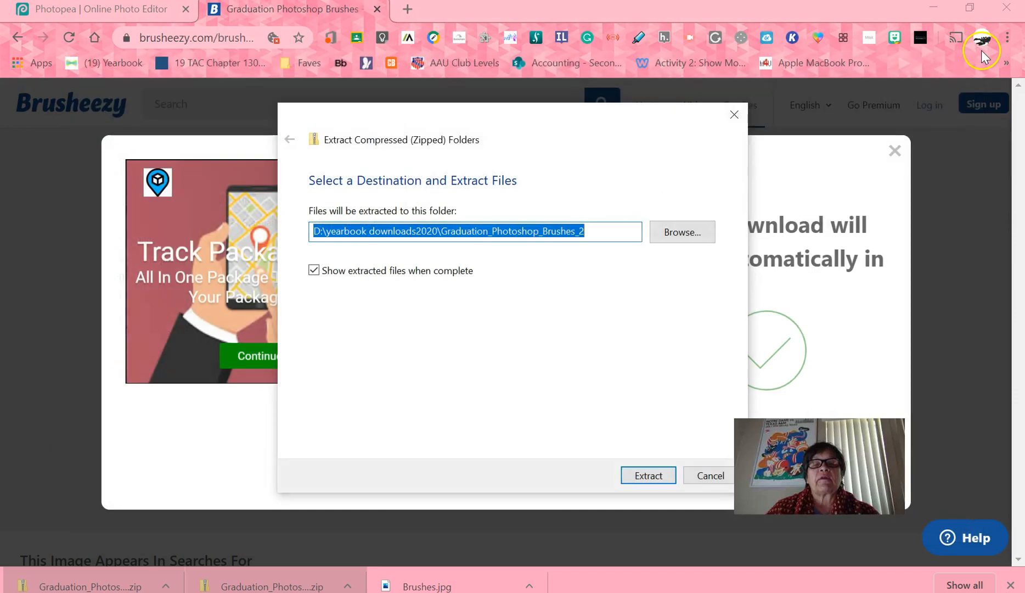
{"action": "left_click", "coordinate": [733, 115]}
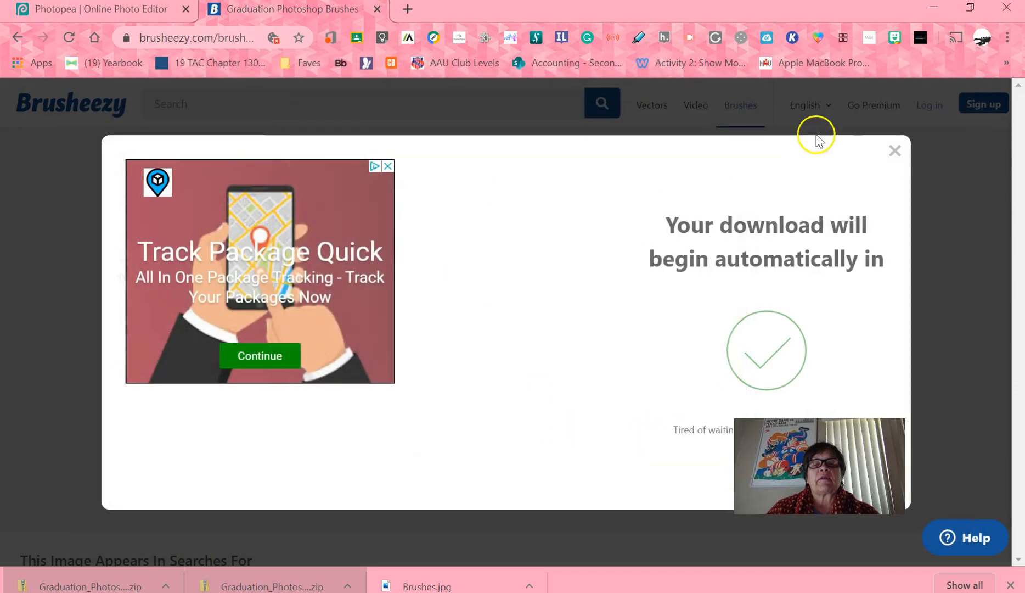
{"action": "left_click", "coordinate": [125, 16]}
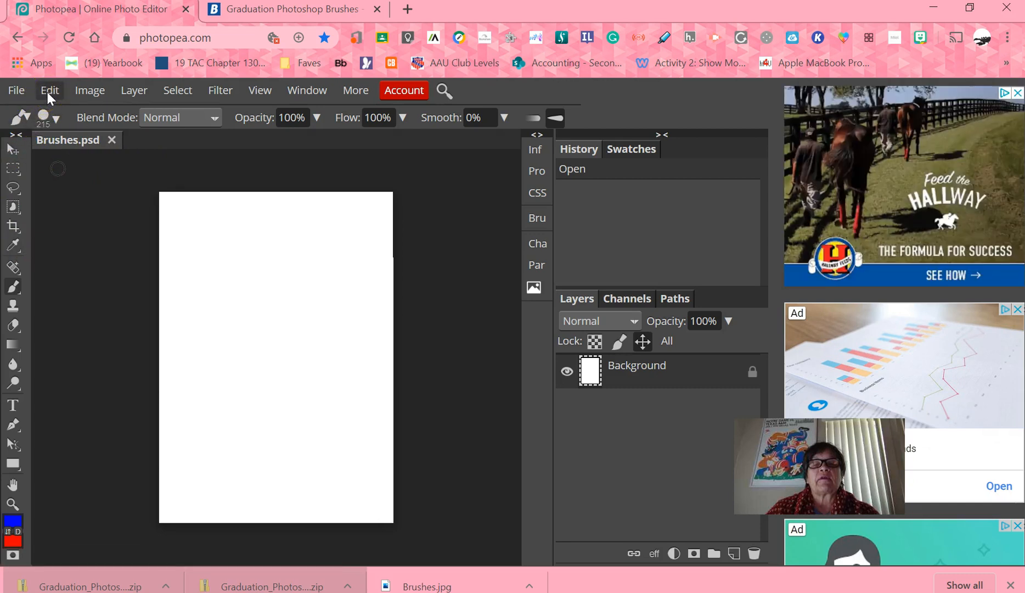
{"action": "left_click", "coordinate": [49, 94]}
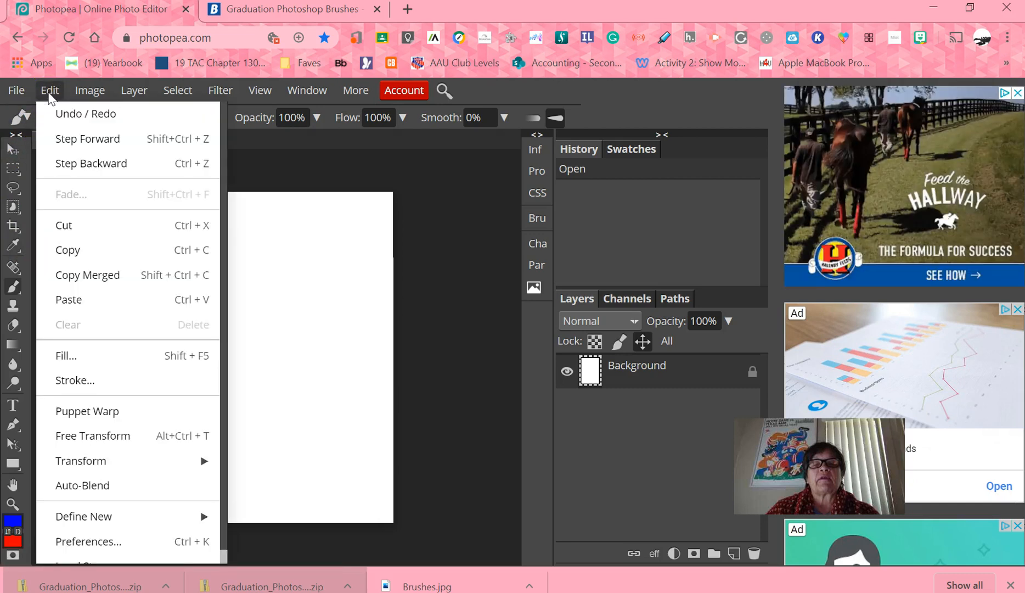
{"action": "mouse_move", "coordinate": [179, 524]}
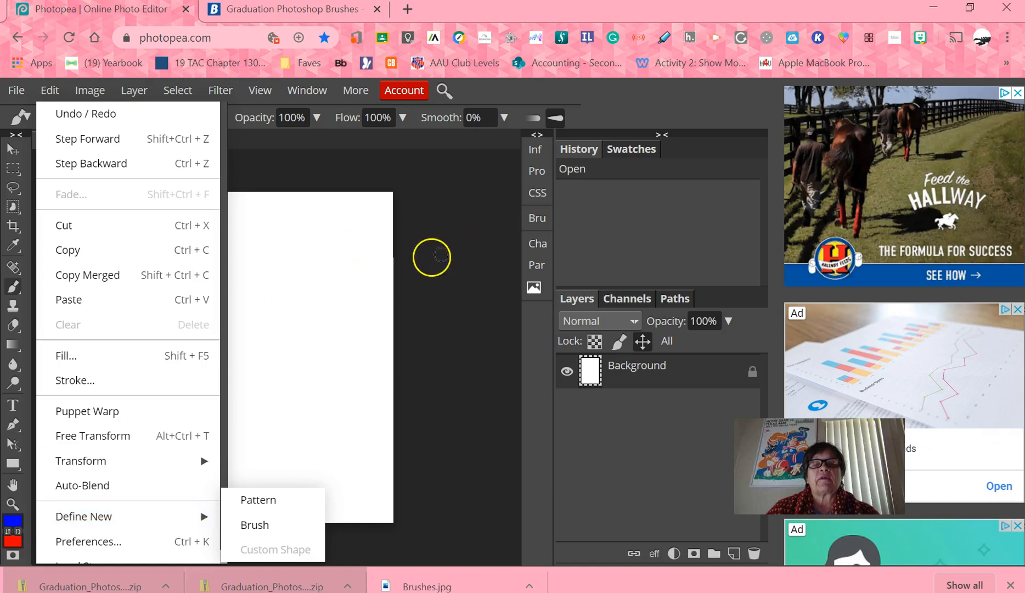
{"action": "left_click", "coordinate": [434, 253]}
Load Graduation Photoshop Brushes 2 from the Graduation_Photoshop_Brushes_2 folder and agree to load it again next time
{"action": "left_click", "coordinate": [16, 95]}
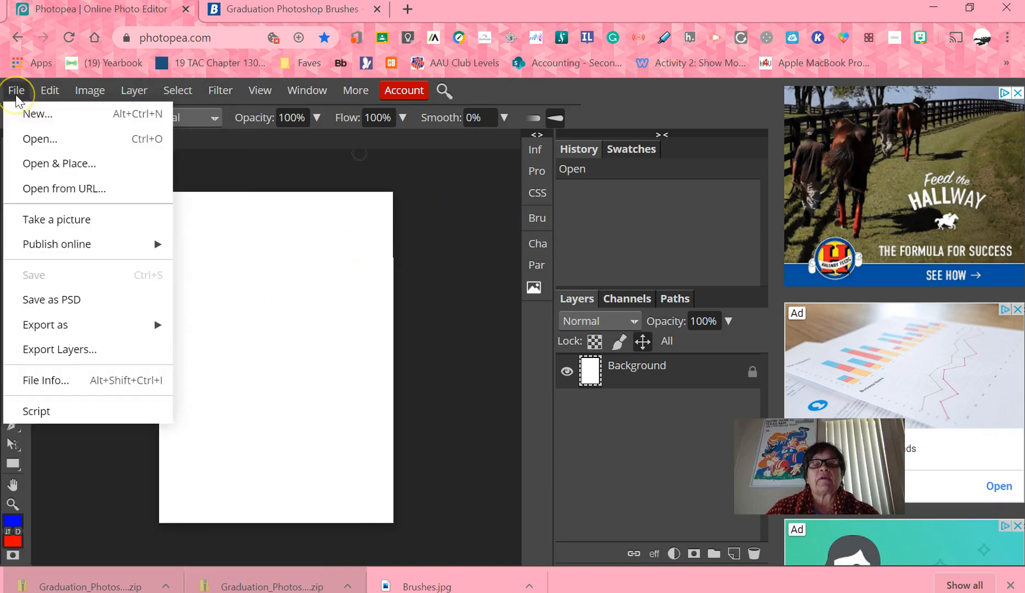
{"action": "left_click", "coordinate": [39, 141]}
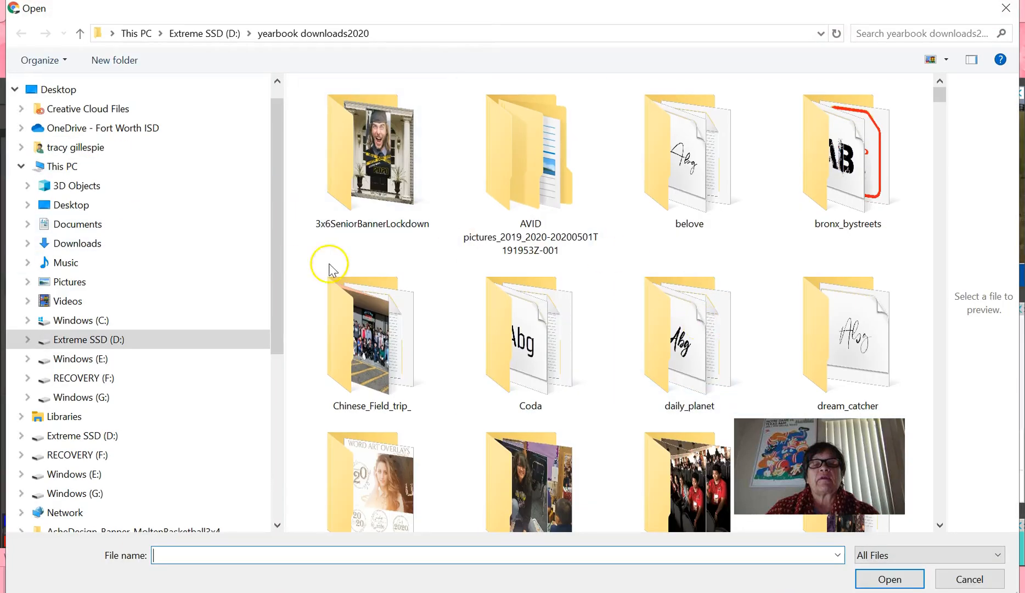
{"action": "scroll", "coordinate": [908, 258], "scroll_direction": "down", "scroll_amount": 3}
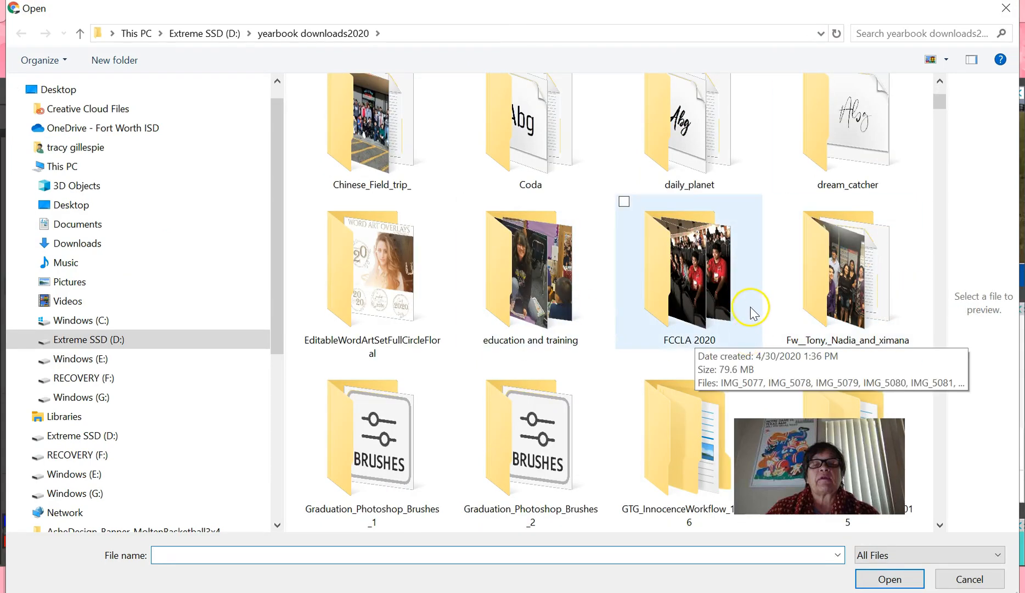
{"action": "scroll", "coordinate": [499, 389], "scroll_direction": "down", "scroll_amount": 2}
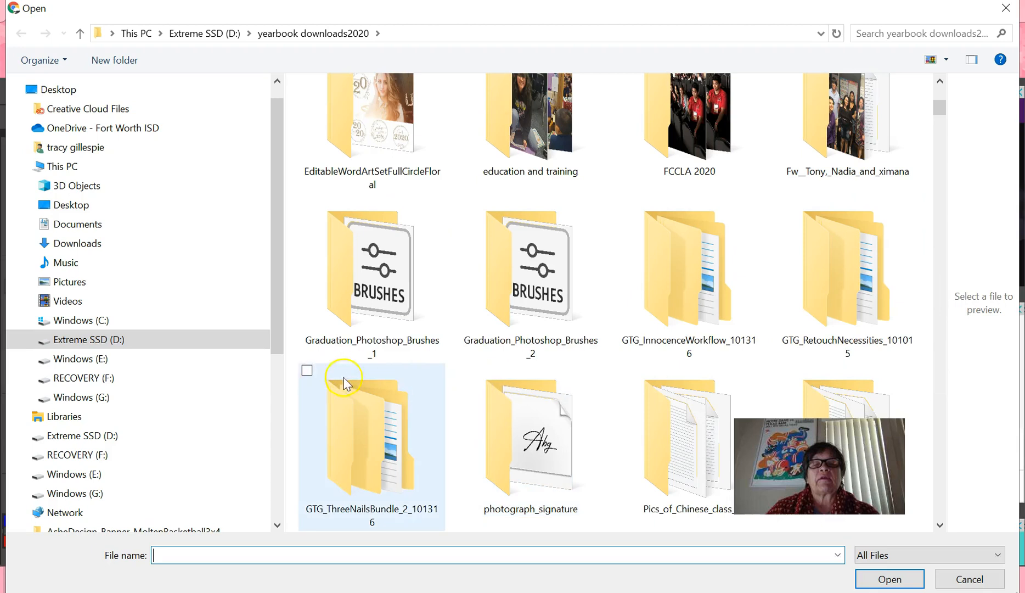
{"action": "double_click", "coordinate": [567, 285]}
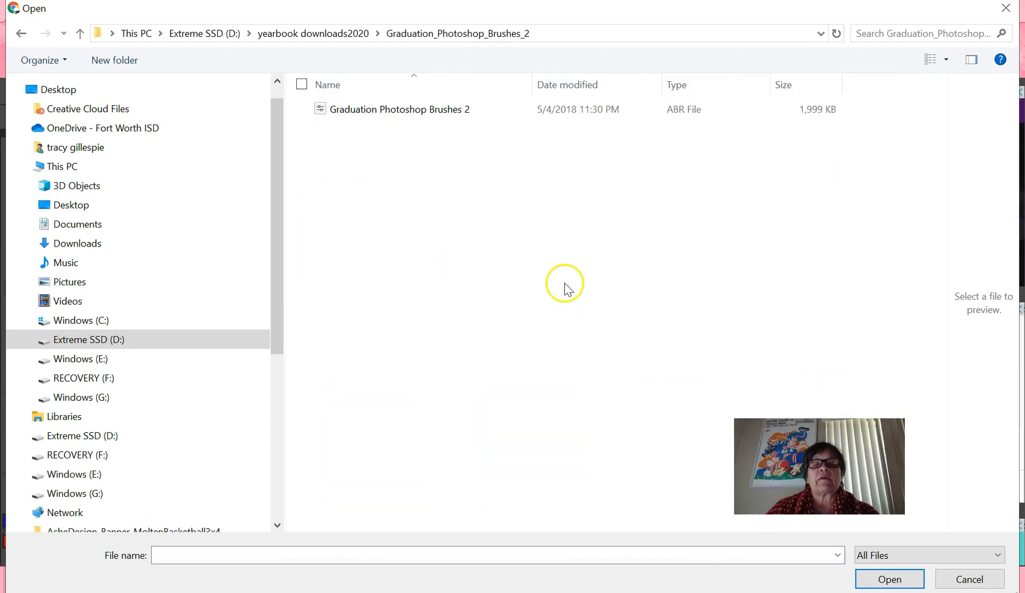
{"action": "left_click", "coordinate": [389, 111]}
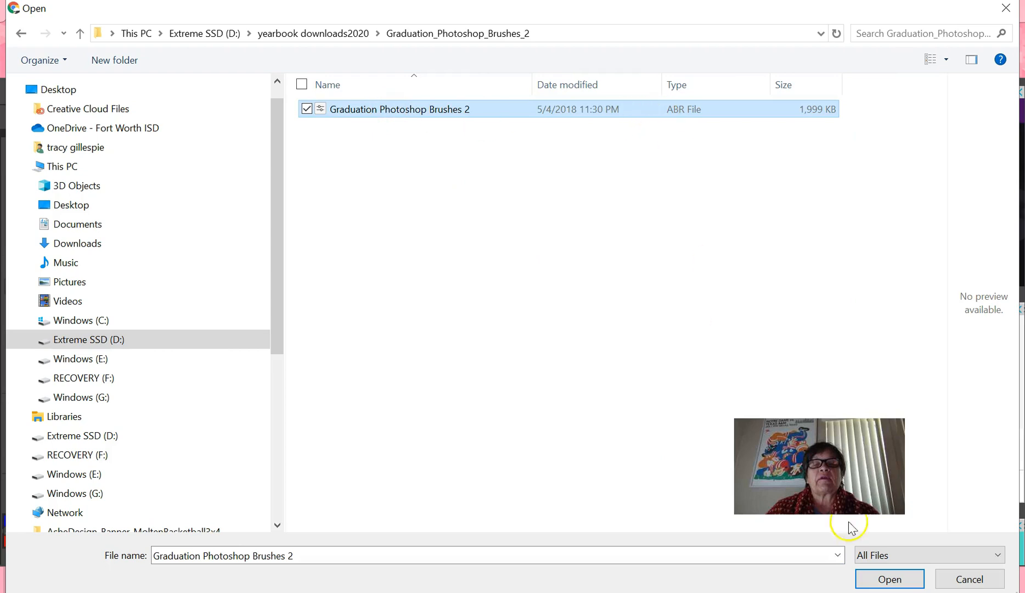
{"action": "left_click", "coordinate": [893, 579]}
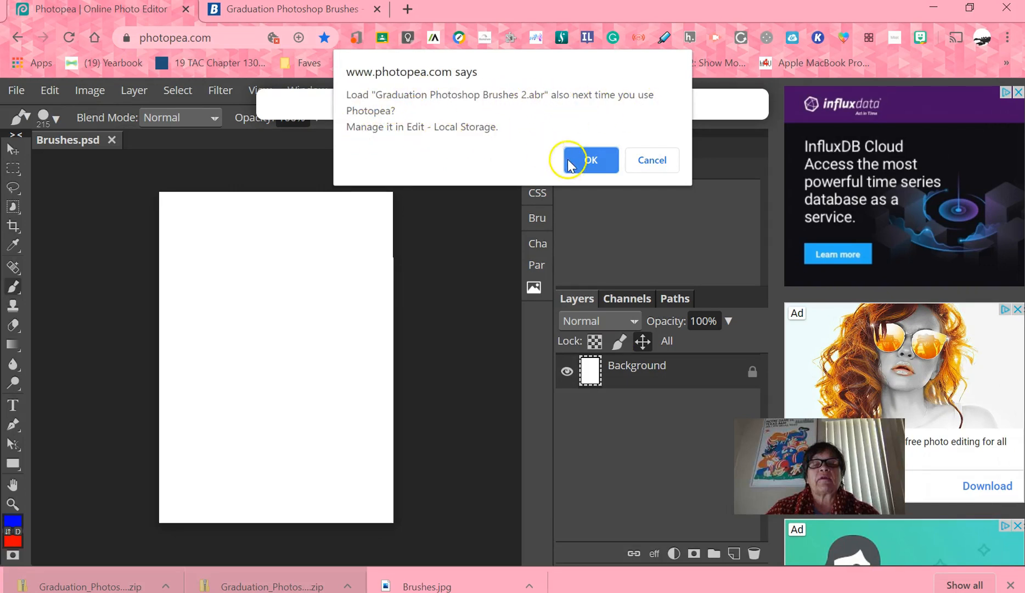
{"action": "left_click", "coordinate": [590, 159]}
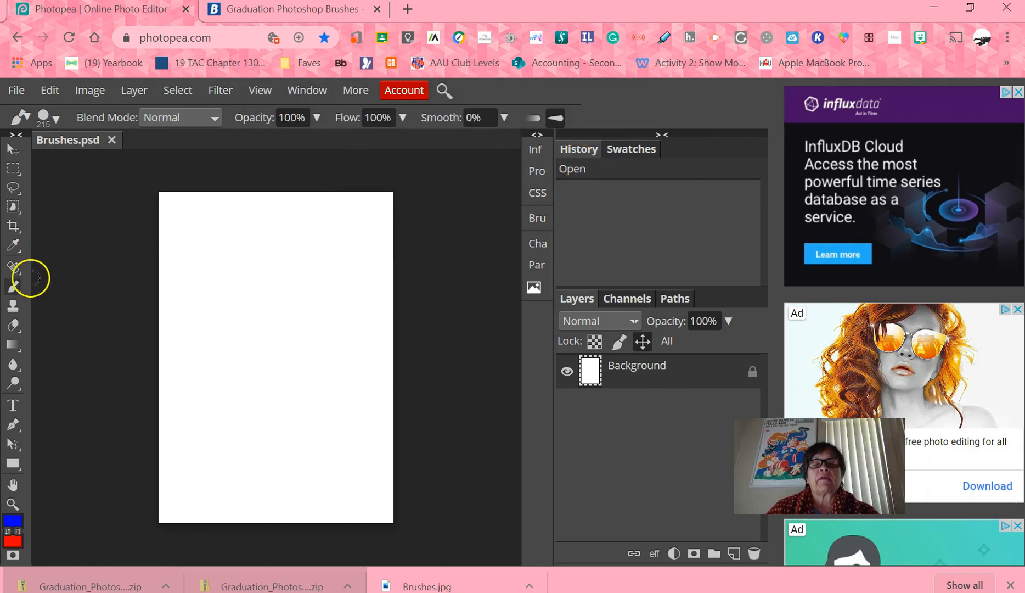
Preview several graduate silhouette brushes and try the celebrating-crowd brush at 241 px and 1000 px
{"action": "left_click", "coordinate": [56, 115]}
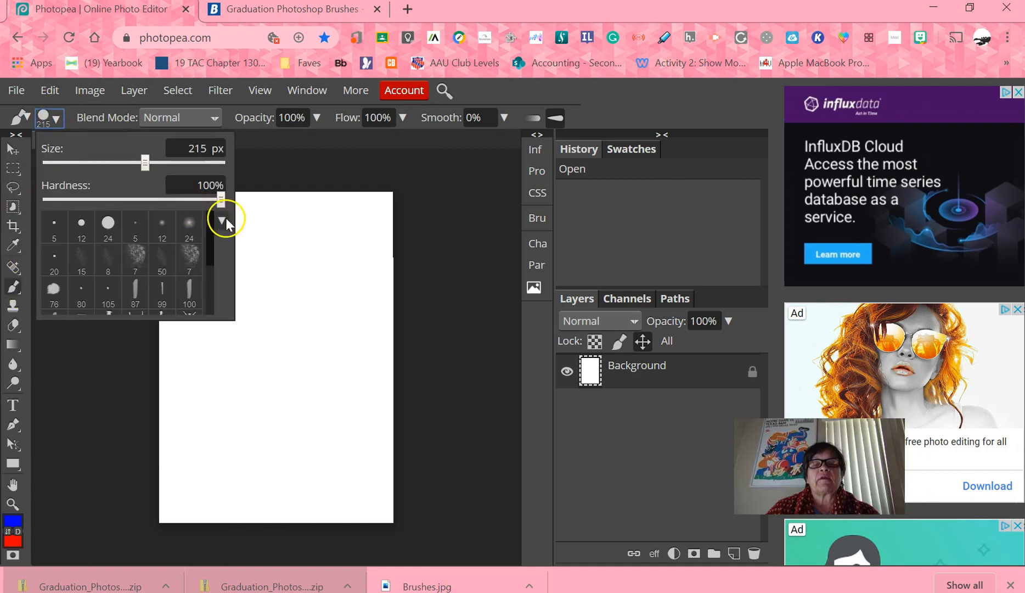
{"action": "left_click_drag", "start_coordinate": [208, 222], "coordinate": [211, 299]}
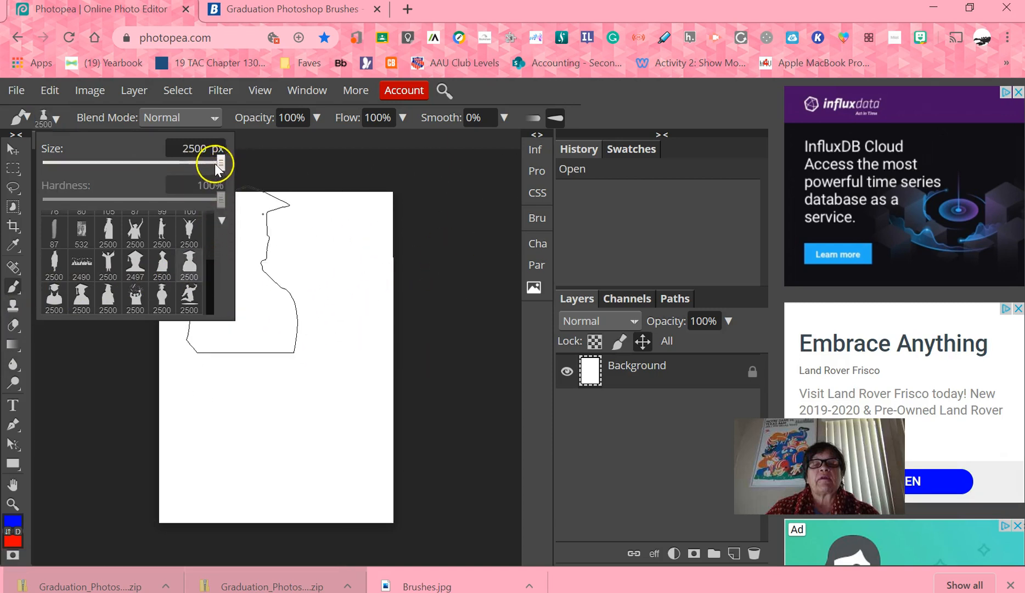
{"action": "left_click", "coordinate": [134, 257]}
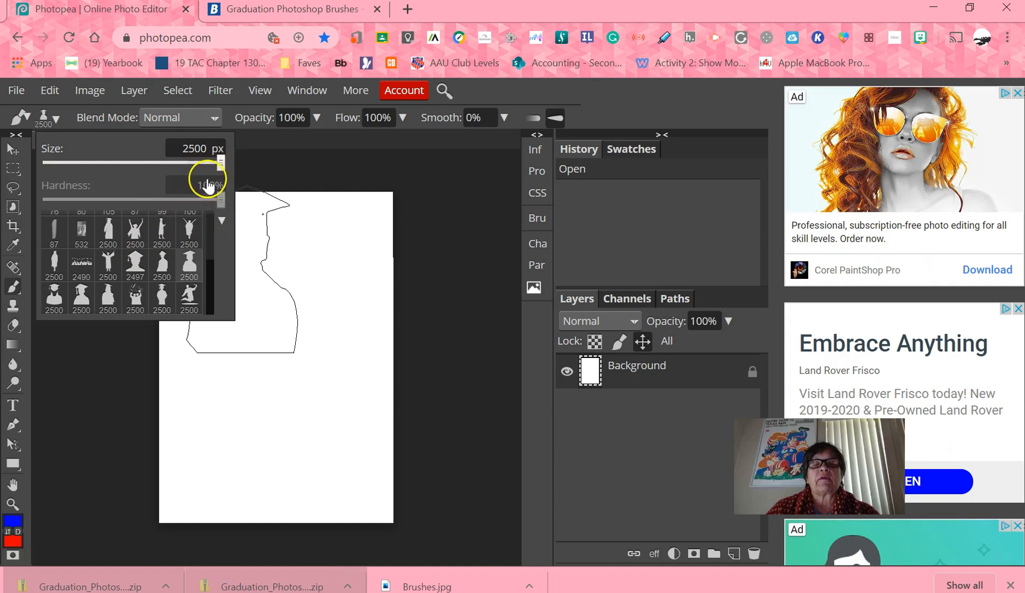
{"action": "left_click", "coordinate": [112, 272]}
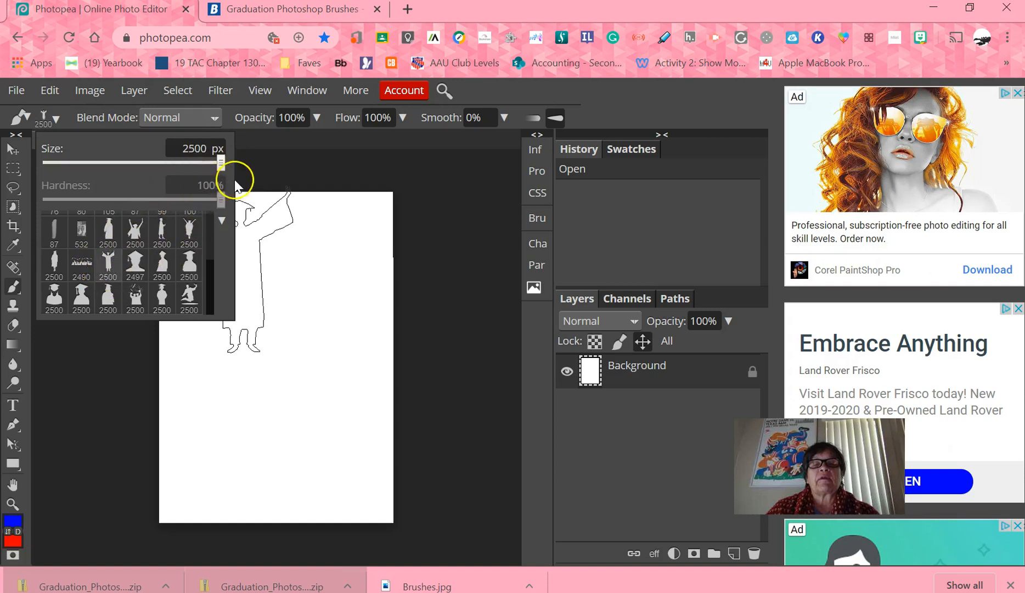
{"action": "left_click", "coordinate": [80, 260]}
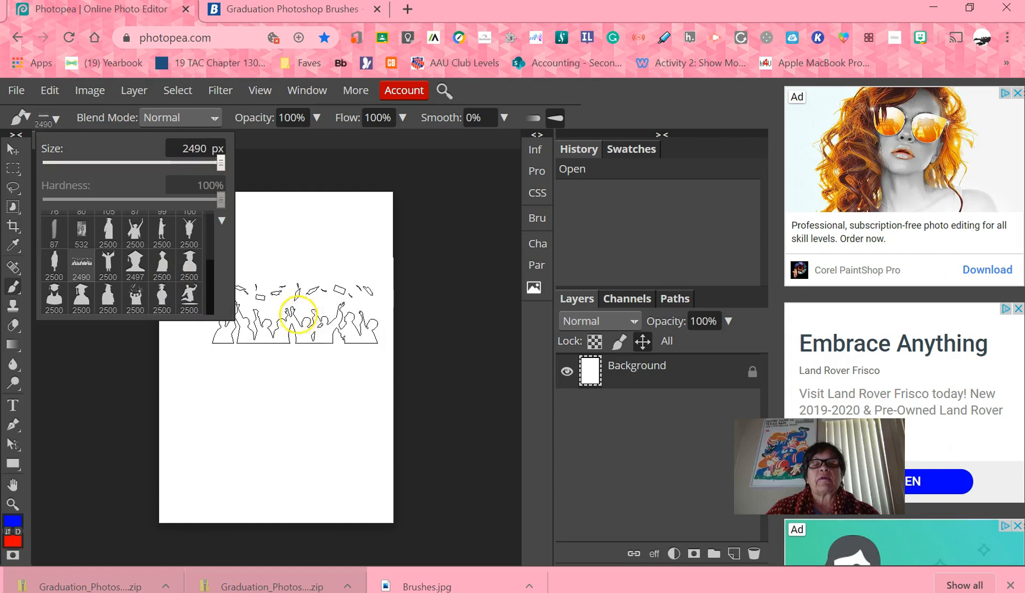
{"action": "left_click_drag", "start_coordinate": [219, 163], "coordinate": [150, 159]}
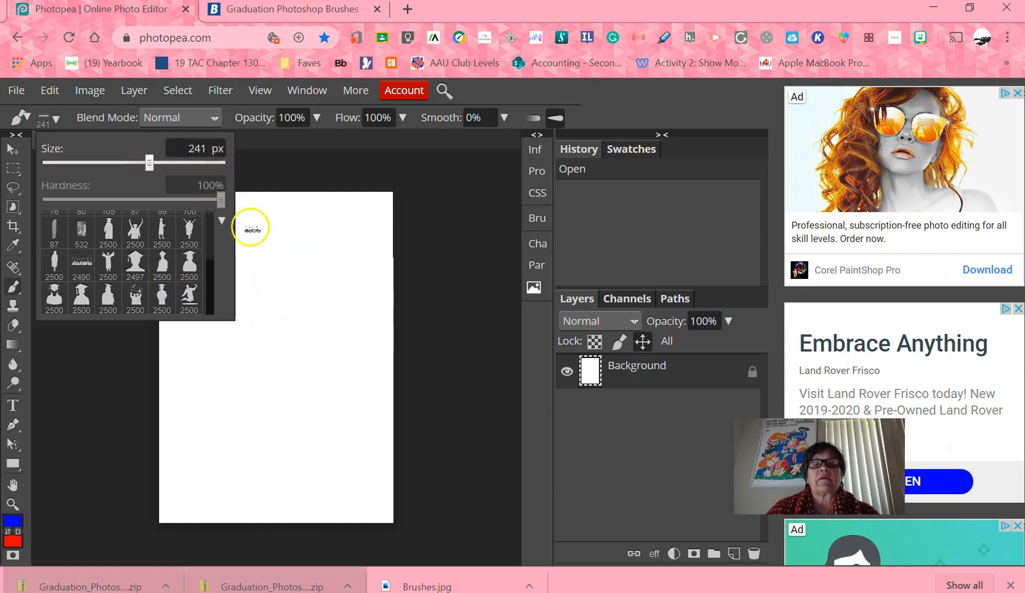
{"action": "mouse_move", "coordinate": [156, 164]}
{"action": "left_mouse_down"}
{"action": "mouse_move", "coordinate": [221, 169]}
{"action": "mouse_move", "coordinate": [218, 178]}
{"action": "left_mouse_up"}
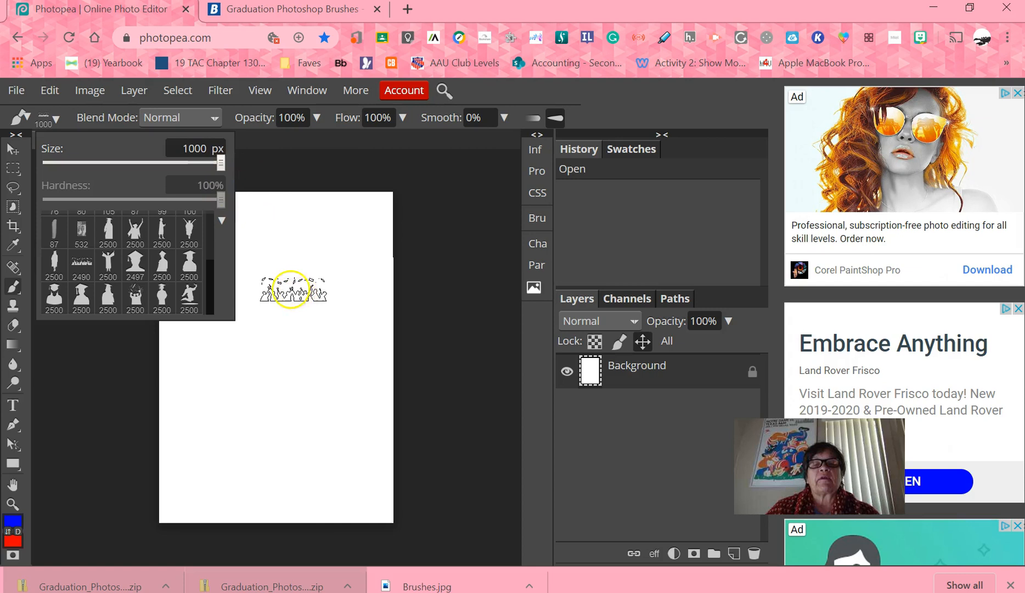
Select the raised-arms graduate brush at 2500 px and stamp one blue silhouette in the upper-left area of the page
{"action": "left_click", "coordinate": [142, 266]}
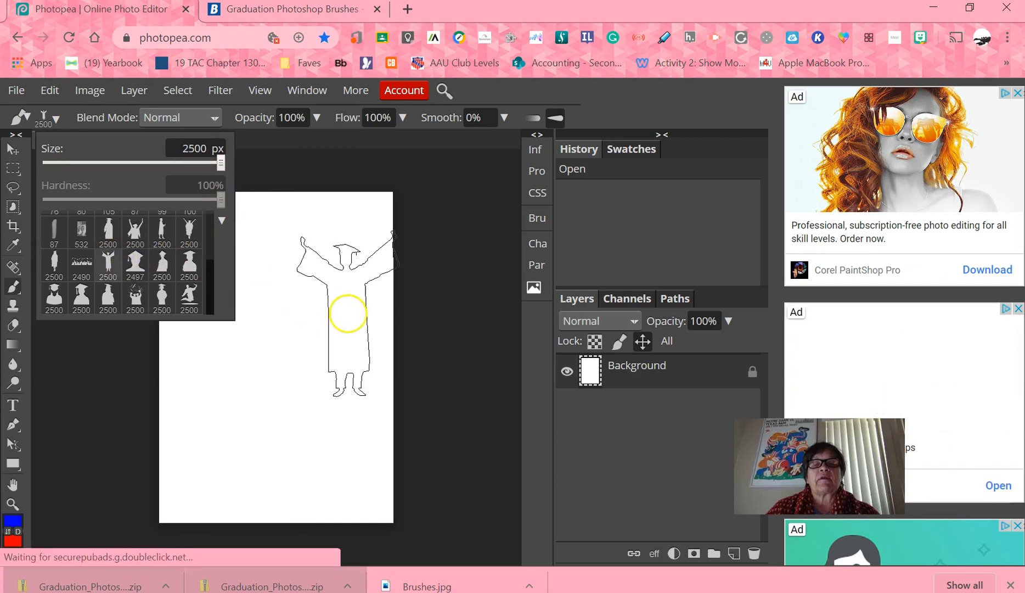
{"action": "left_click", "coordinate": [326, 293]}
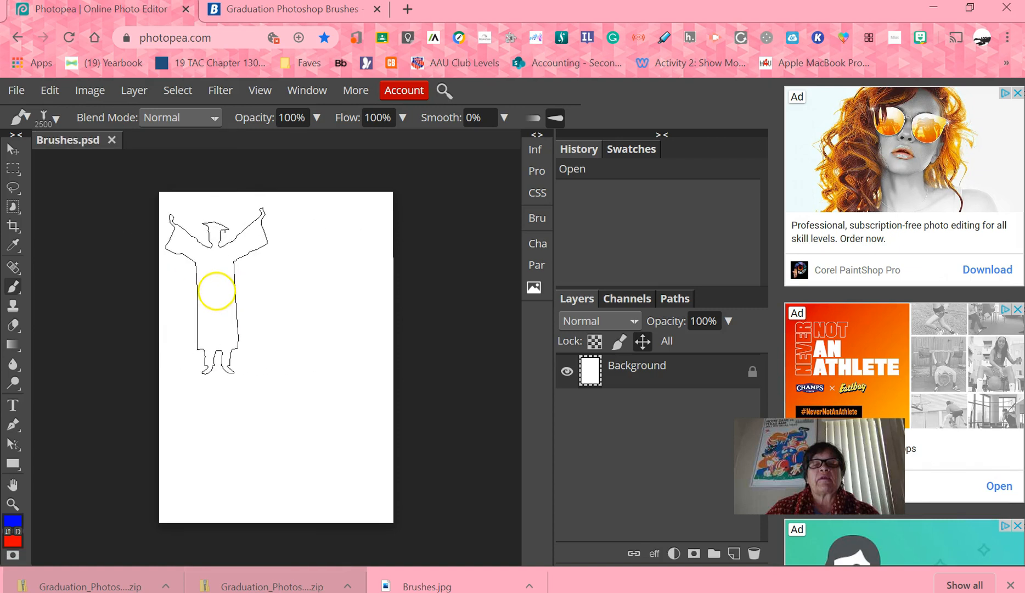
{"action": "left_click", "coordinate": [216, 291]}
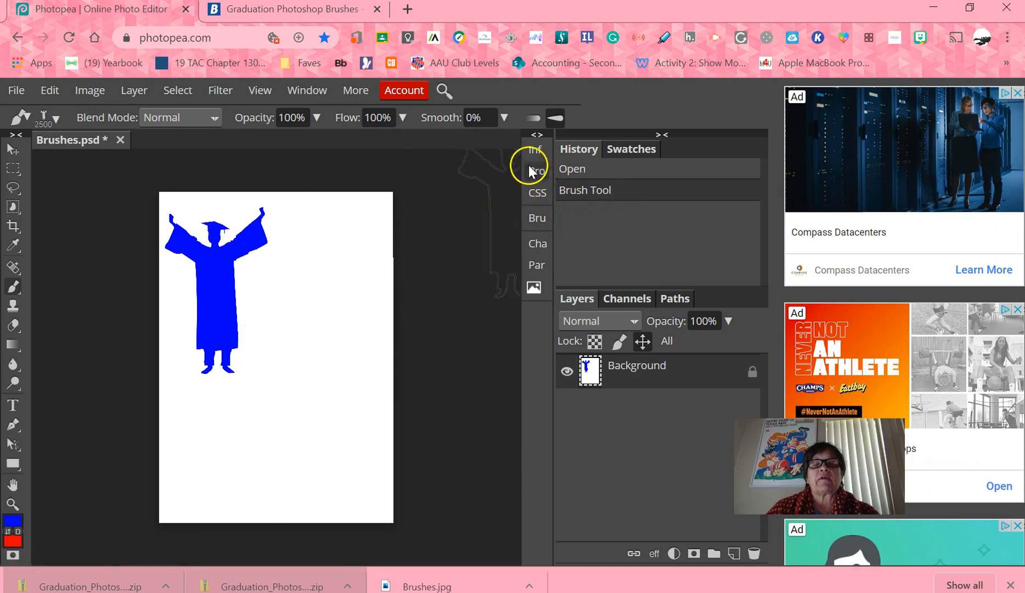
Turn on Tip Dynamics and Scatter for the brush, with 151% spacing and 330% position jitter
{"action": "left_click", "coordinate": [546, 217]}
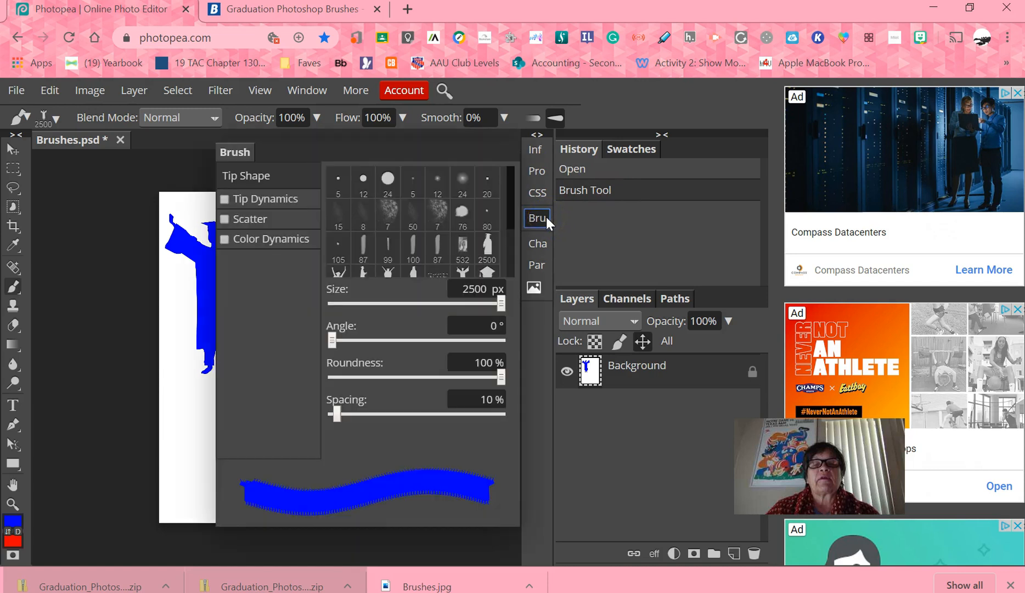
{"action": "left_click", "coordinate": [281, 203]}
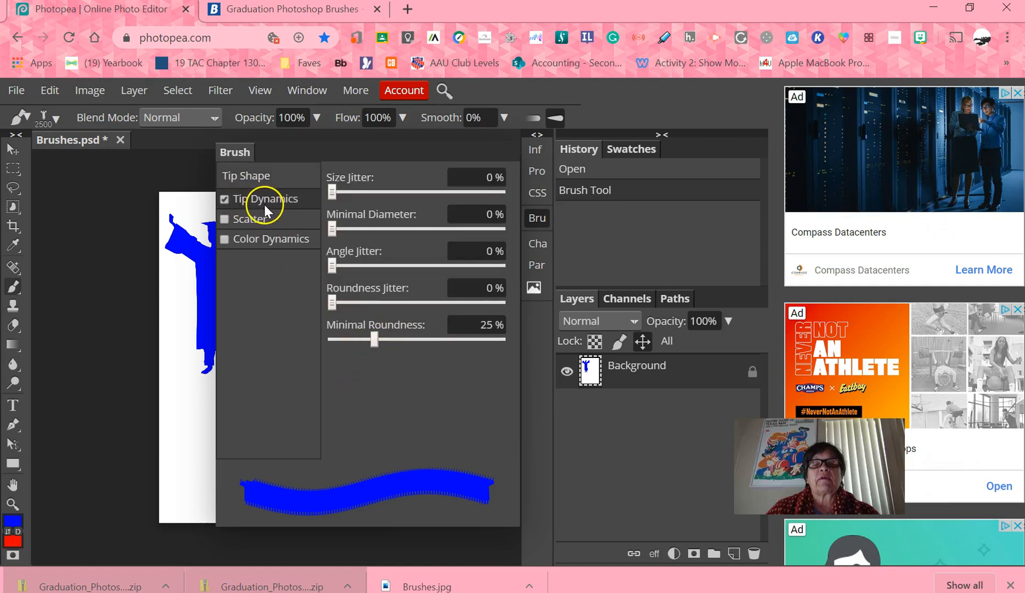
{"action": "left_click", "coordinate": [266, 177]}
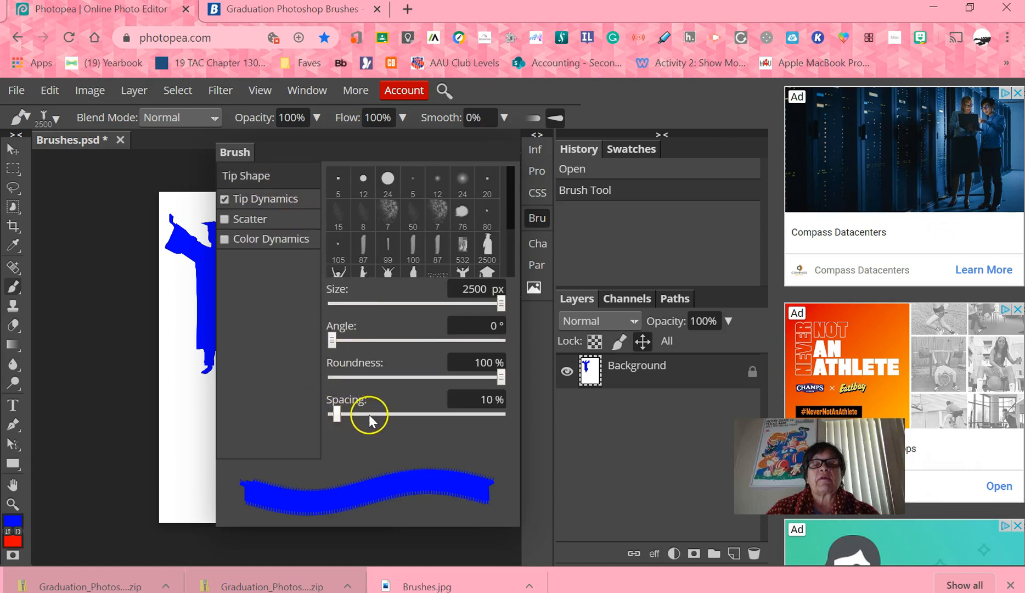
{"action": "left_click_drag", "start_coordinate": [344, 420], "coordinate": [340, 423]}
{"action": "left_click_drag", "start_coordinate": [334, 414], "coordinate": [417, 414]}
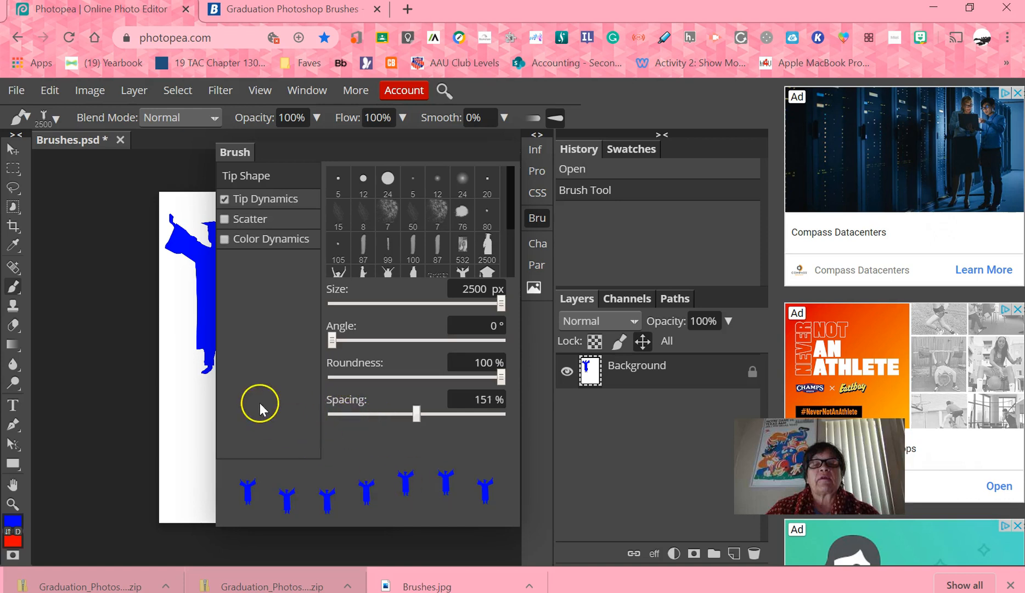
{"action": "left_click", "coordinate": [241, 220]}
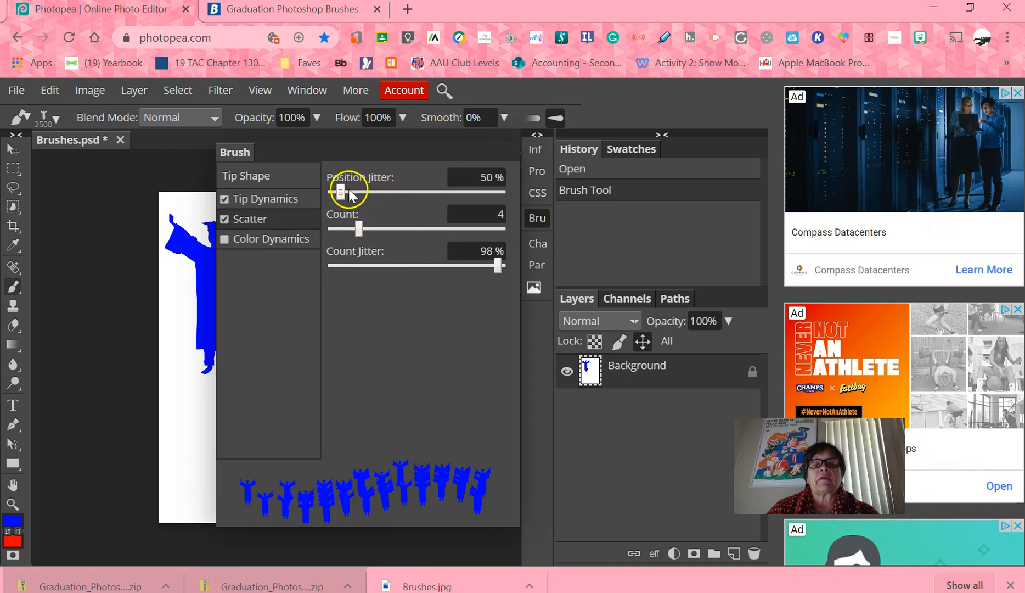
{"action": "left_click_drag", "start_coordinate": [346, 193], "coordinate": [341, 192]}
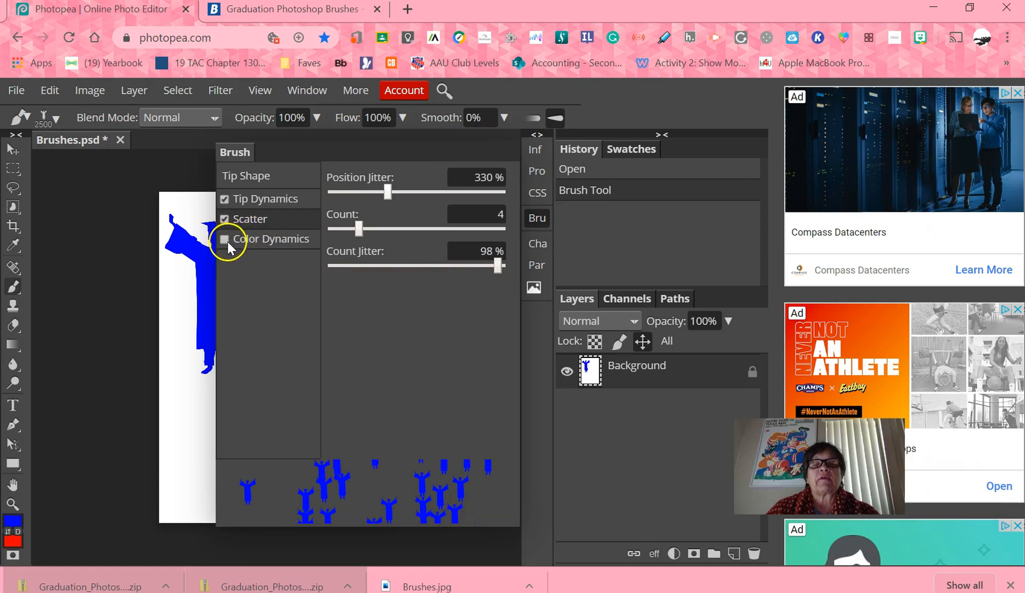
Turn on Color Dynamics with 50% foreground/background jitter and 49% hue jitter, and close the Brushezy page and the brush settings
{"action": "left_click", "coordinate": [269, 239]}
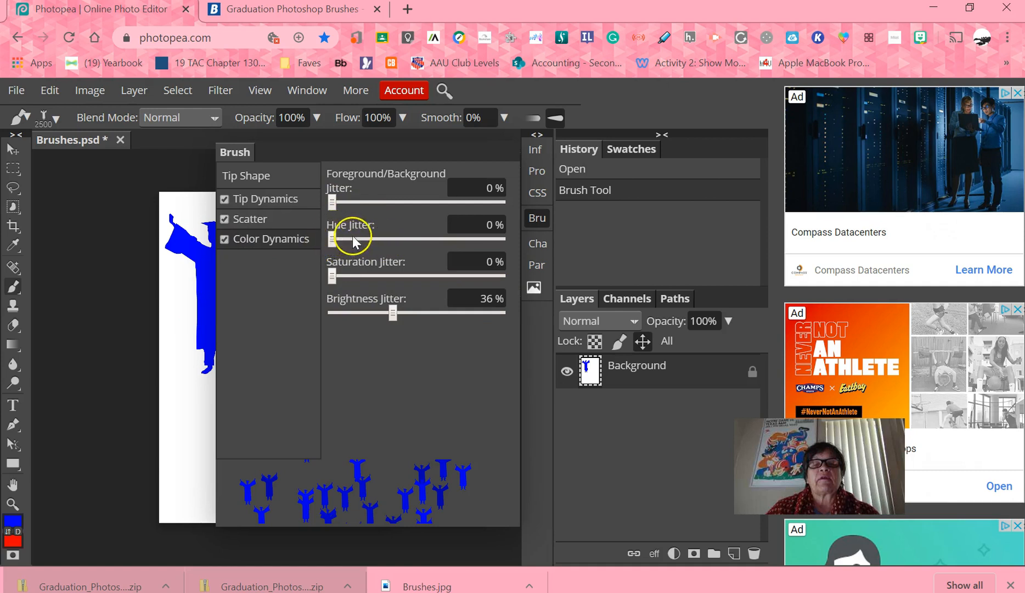
{"action": "left_click", "coordinate": [418, 236]}
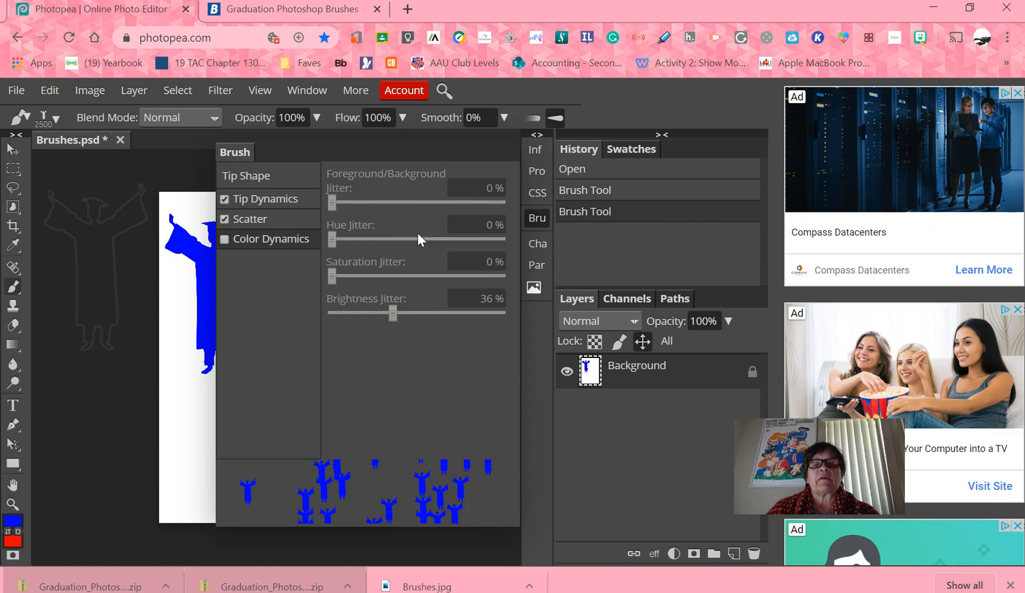
{"action": "left_click_drag", "start_coordinate": [309, 186], "coordinate": [330, 198]}
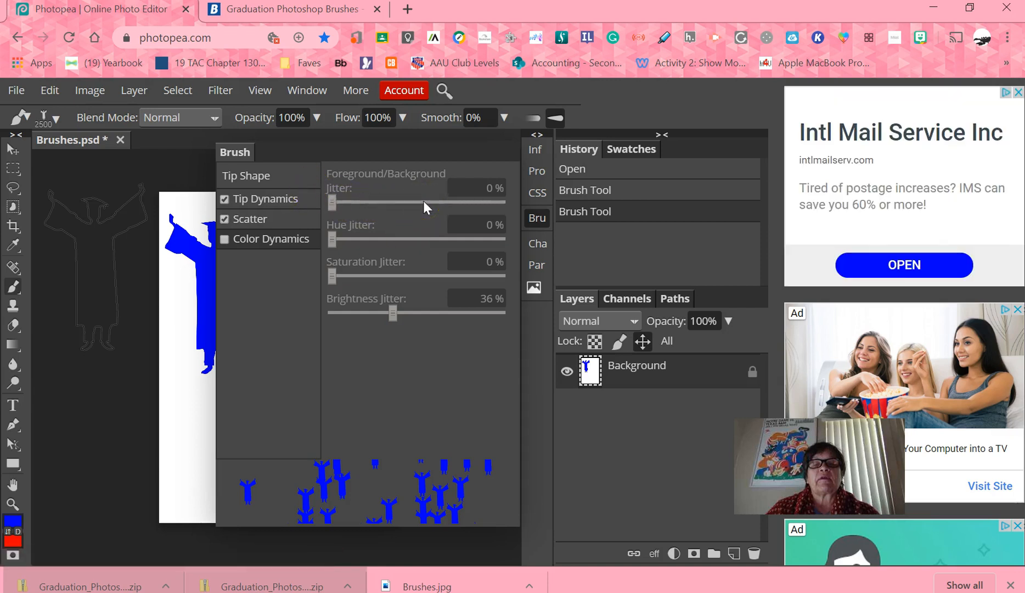
{"action": "left_click", "coordinate": [378, 10]}
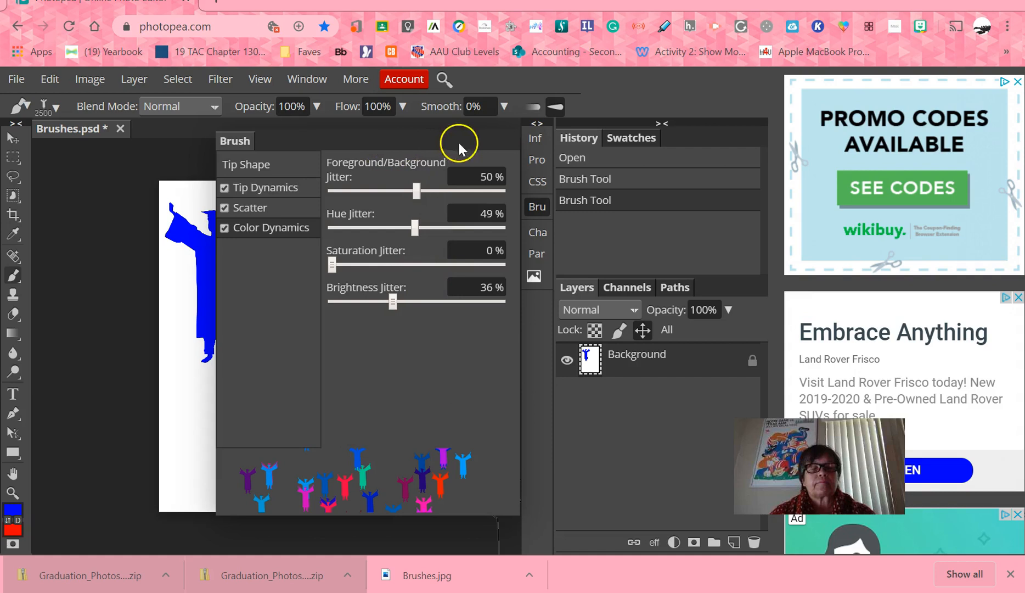
{"action": "left_click", "coordinate": [538, 123]}
{"action": "left_click", "coordinate": [400, 123]}
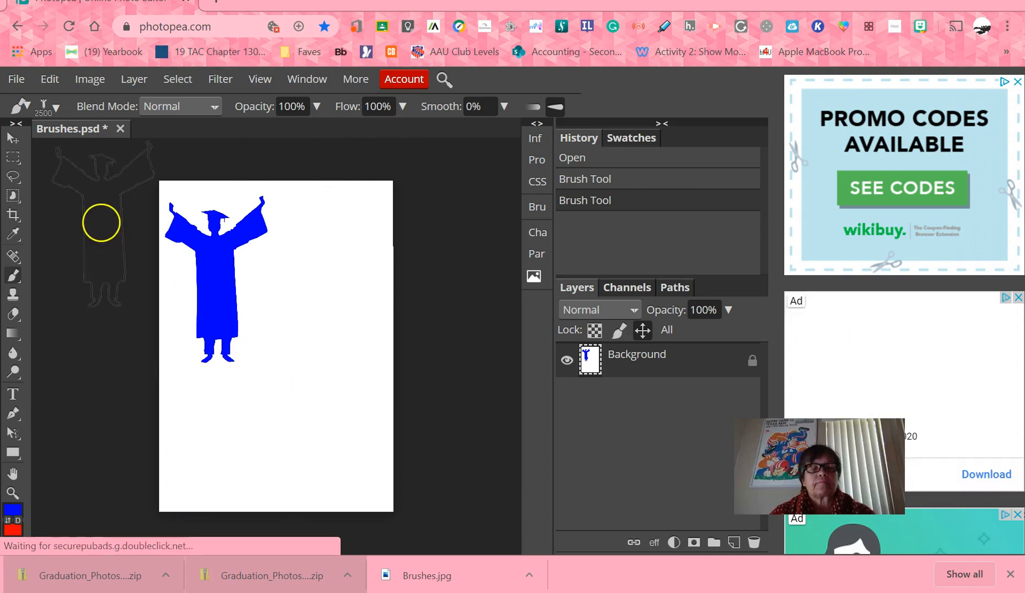
Reduce the raised-arms graduate brush to 316 px
{"action": "left_click", "coordinate": [52, 108]}
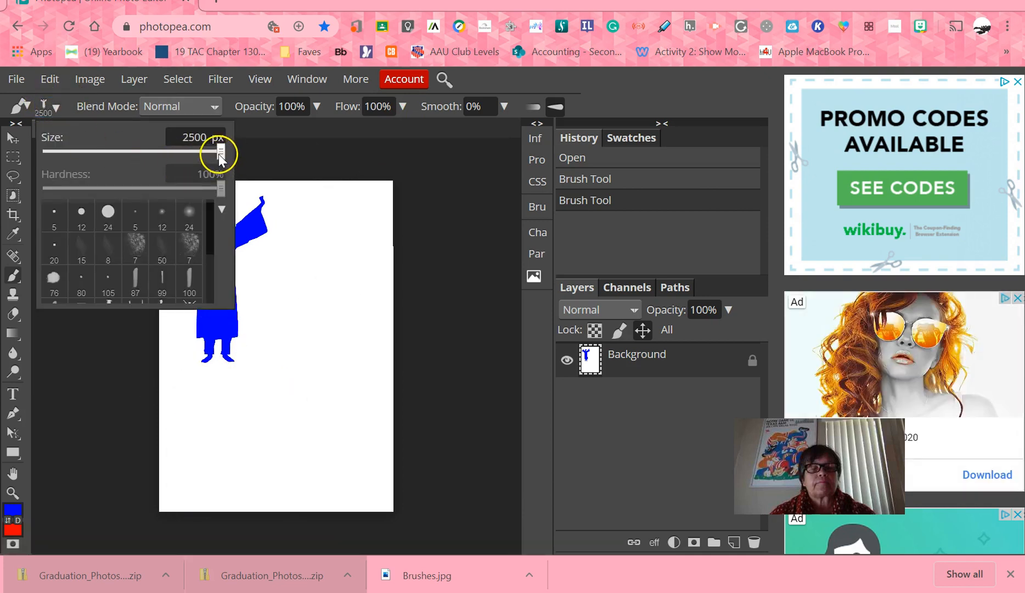
{"action": "left_click_drag", "start_coordinate": [214, 149], "coordinate": [143, 151]}
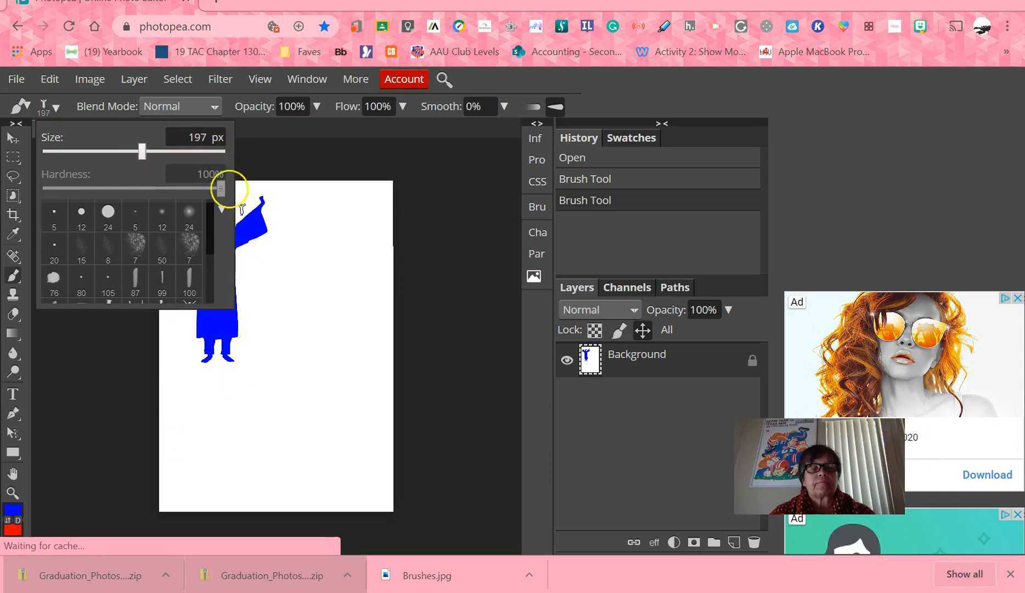
{"action": "left_click_drag", "start_coordinate": [143, 154], "coordinate": [143, 155]}
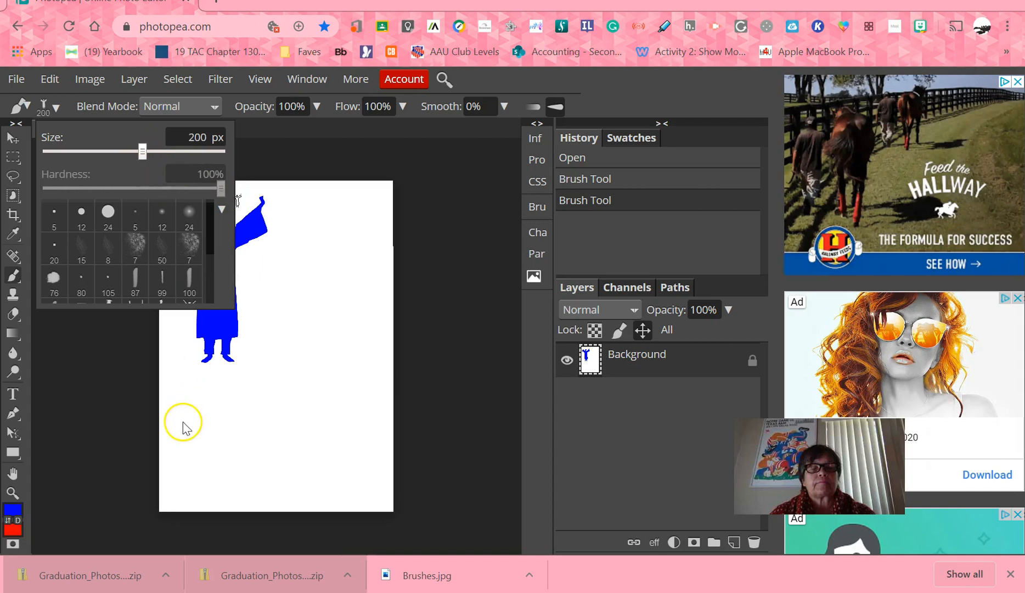
{"action": "key", "text": "bracketright"}
{"action": "left_click", "coordinate": [185, 421]}
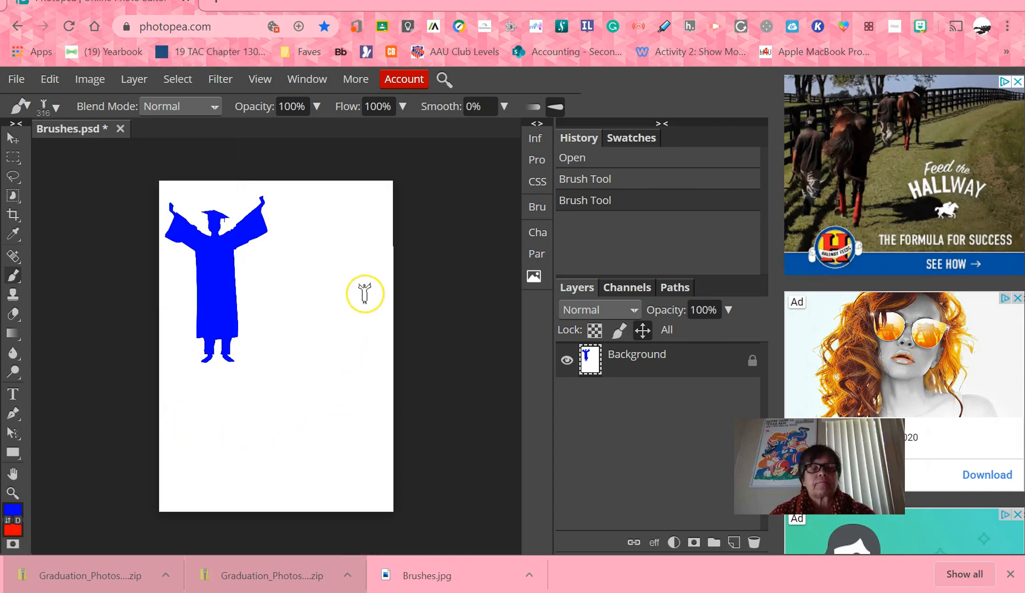
Paint scattered multicoloured small graduates over the large blue silhouette and across the upper half of the page
{"action": "left_click", "coordinate": [357, 236]}
{"action": "left_click", "coordinate": [369, 215]}
{"action": "left_click_drag", "start_coordinate": [282, 263], "coordinate": [197, 285]}
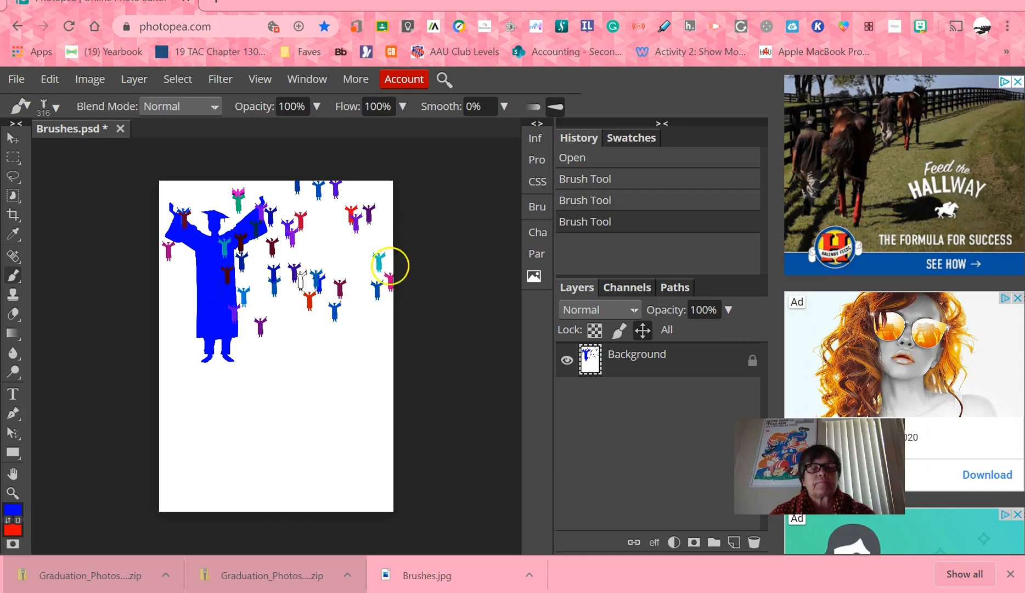
{"action": "left_click_drag", "start_coordinate": [302, 261], "coordinate": [423, 200]}
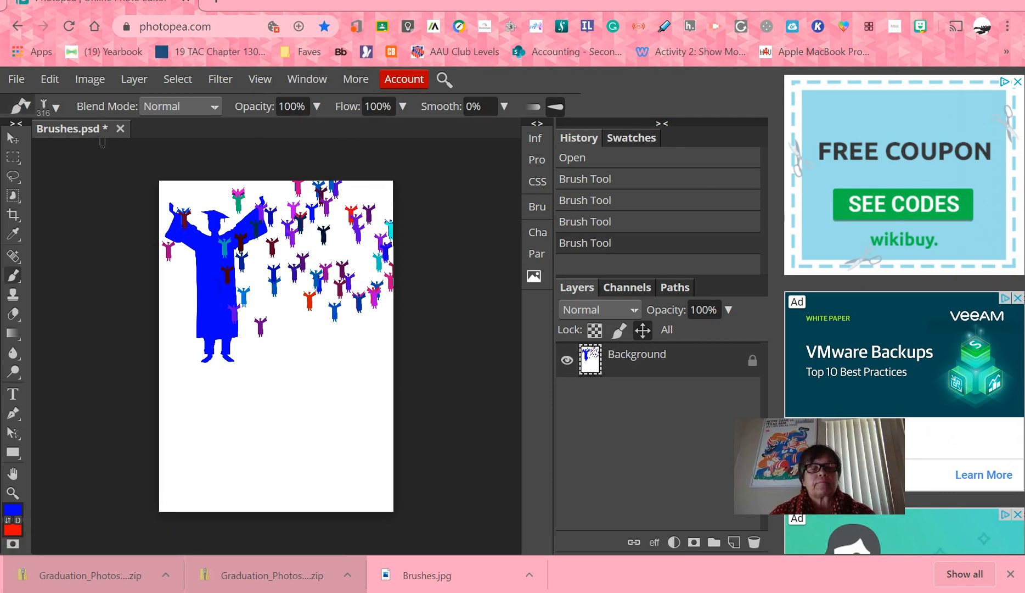
Open the photo AT2_5495 from the girls basketball portraits jpgs folder on the Extreme SSD (D:) drive
{"action": "left_click", "coordinate": [17, 82]}
{"action": "left_click", "coordinate": [55, 134]}
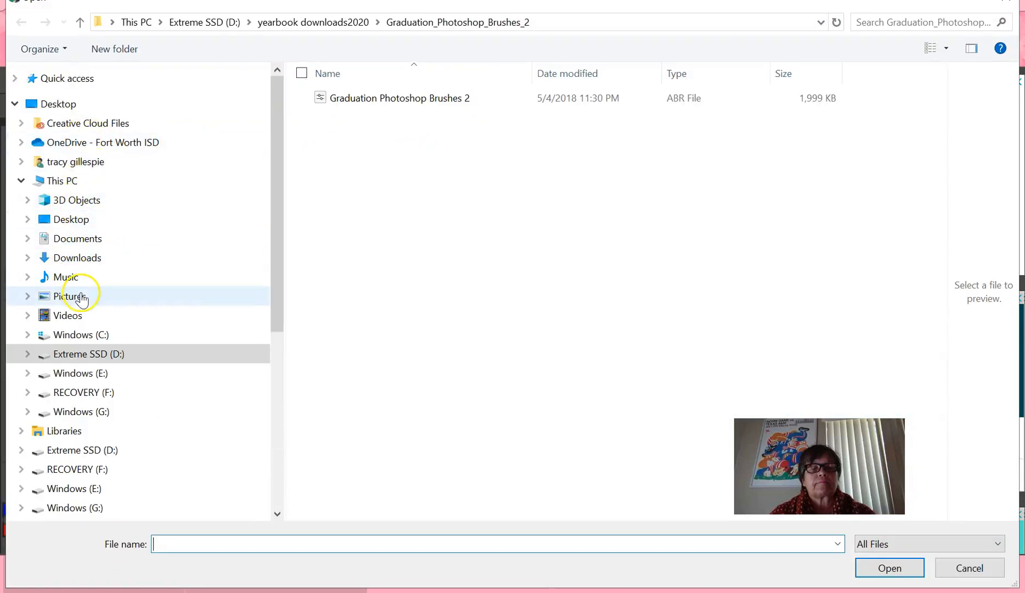
{"action": "left_click", "coordinate": [79, 296]}
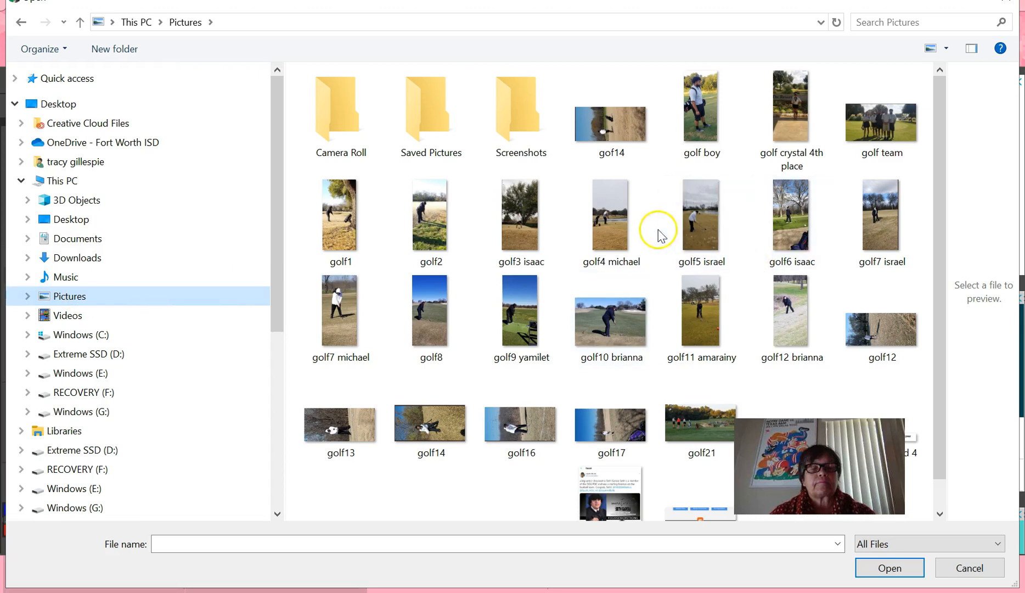
{"action": "scroll", "coordinate": [766, 221], "scroll_direction": "down", "scroll_amount": 1}
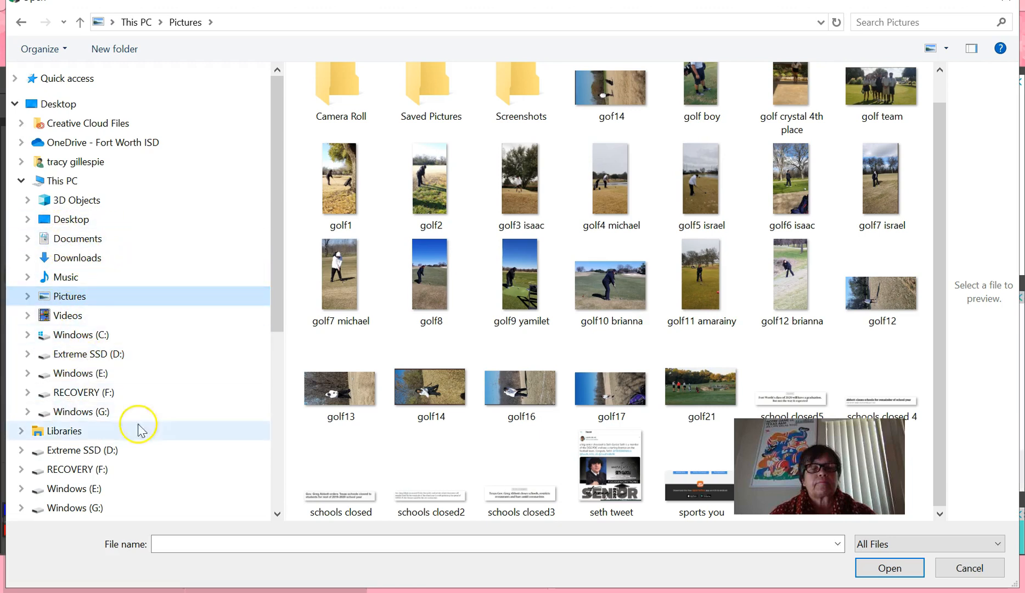
{"action": "left_click", "coordinate": [90, 363]}
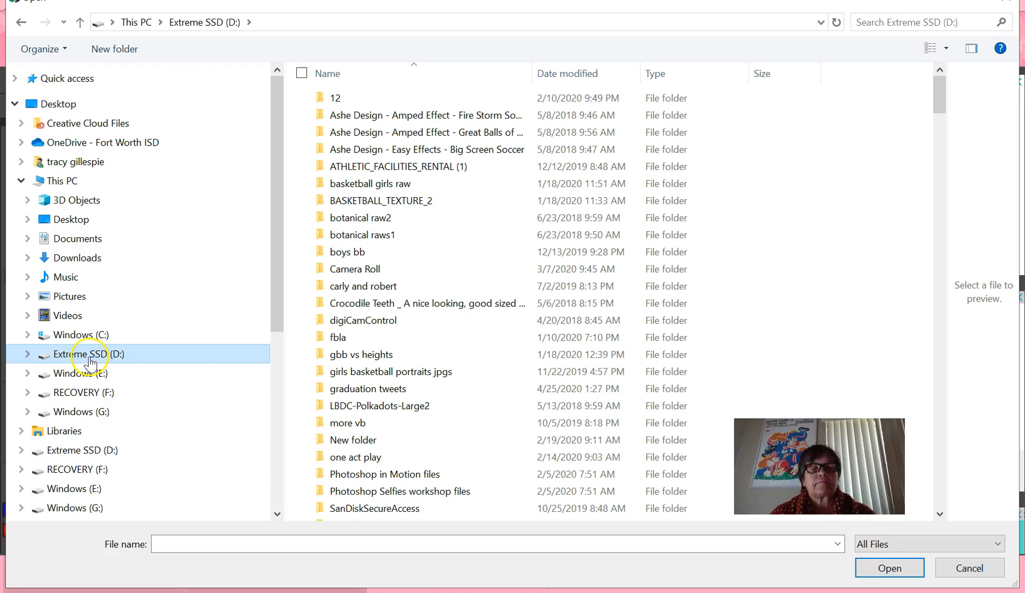
{"action": "left_click", "coordinate": [97, 415]}
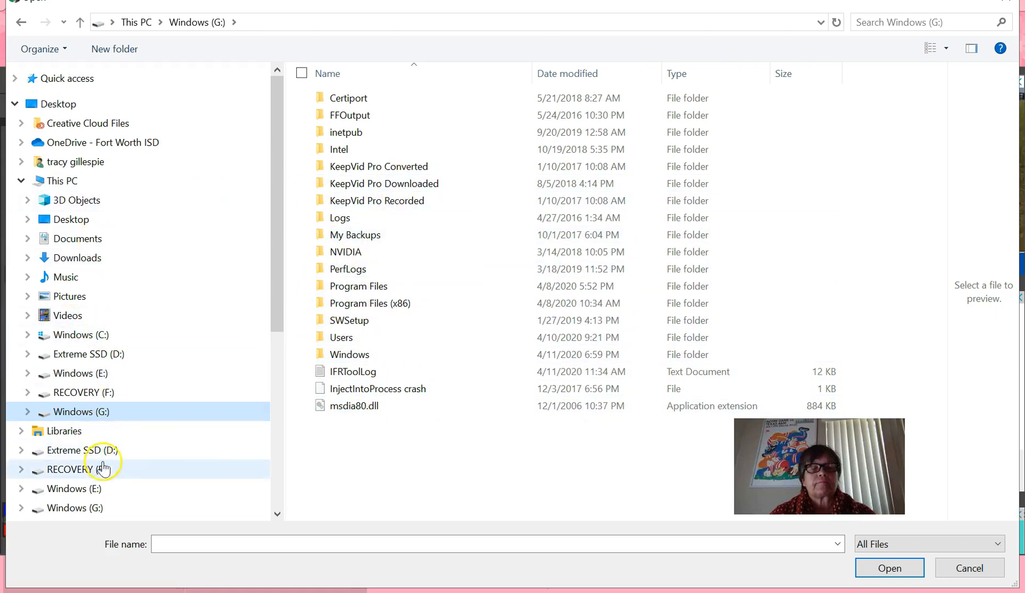
{"action": "left_click", "coordinate": [88, 450]}
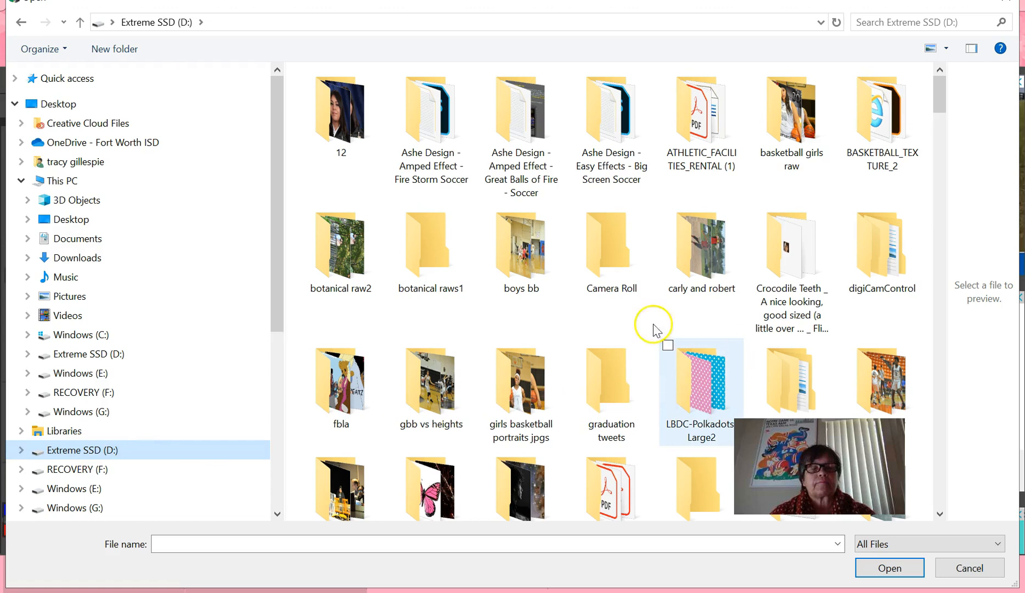
{"action": "scroll", "coordinate": [600, 316], "scroll_direction": "down", "scroll_amount": 2}
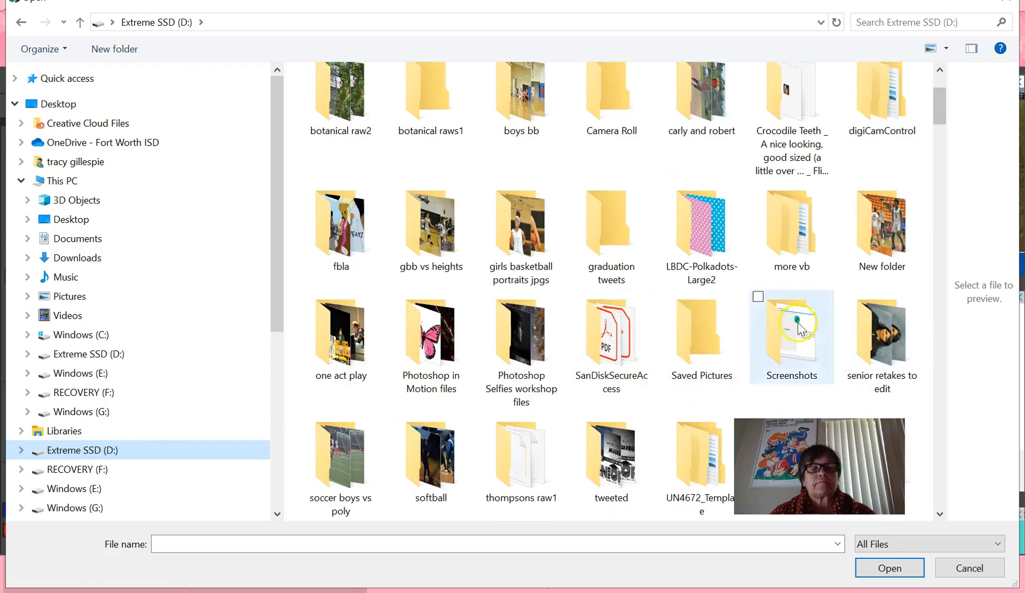
{"action": "left_click", "coordinate": [525, 257]}
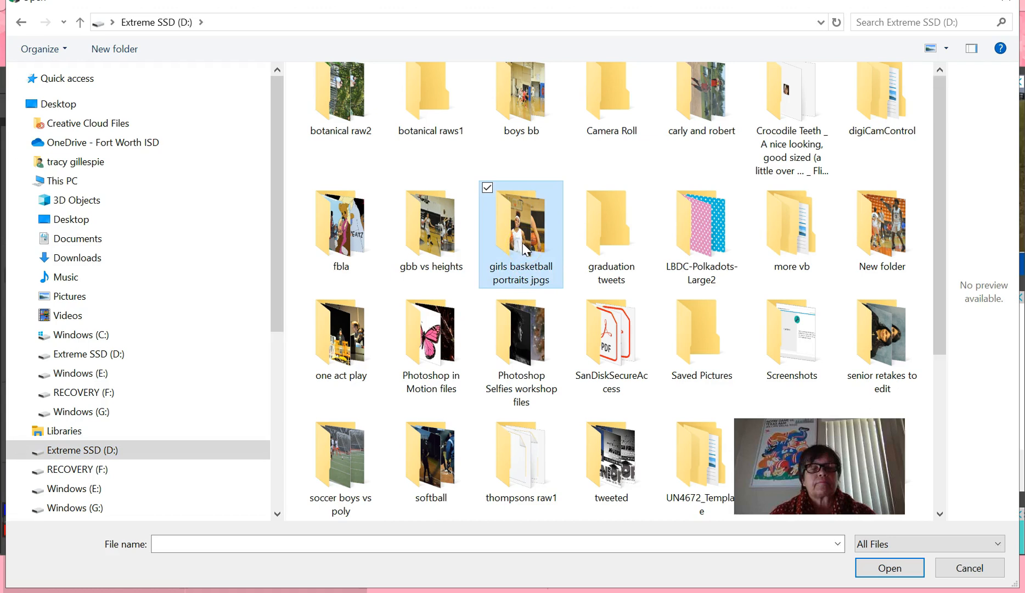
{"action": "double_click", "coordinate": [525, 252]}
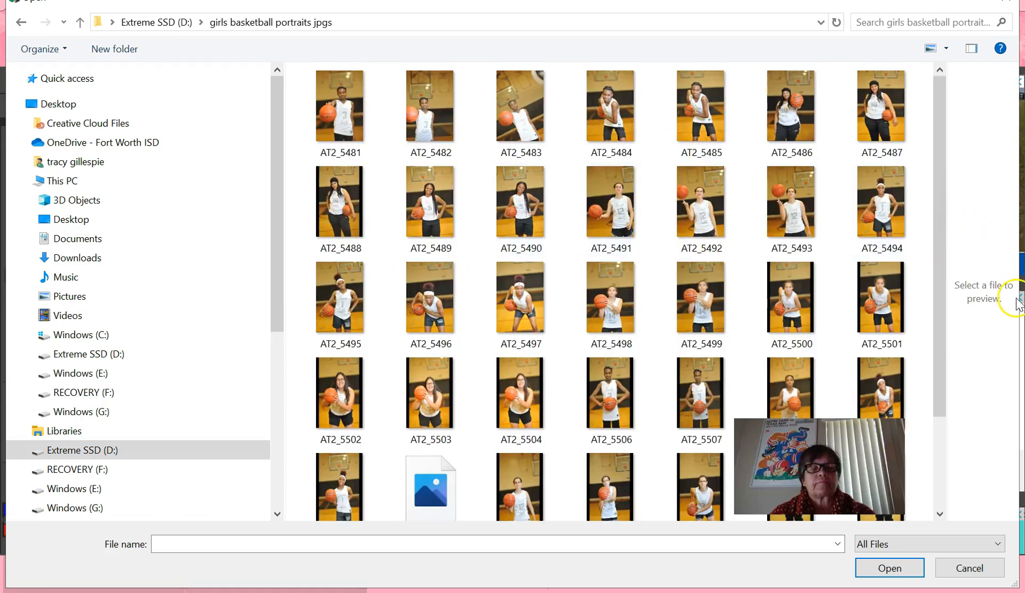
{"action": "left_click", "coordinate": [354, 301]}
{"action": "left_click", "coordinate": [876, 570]}
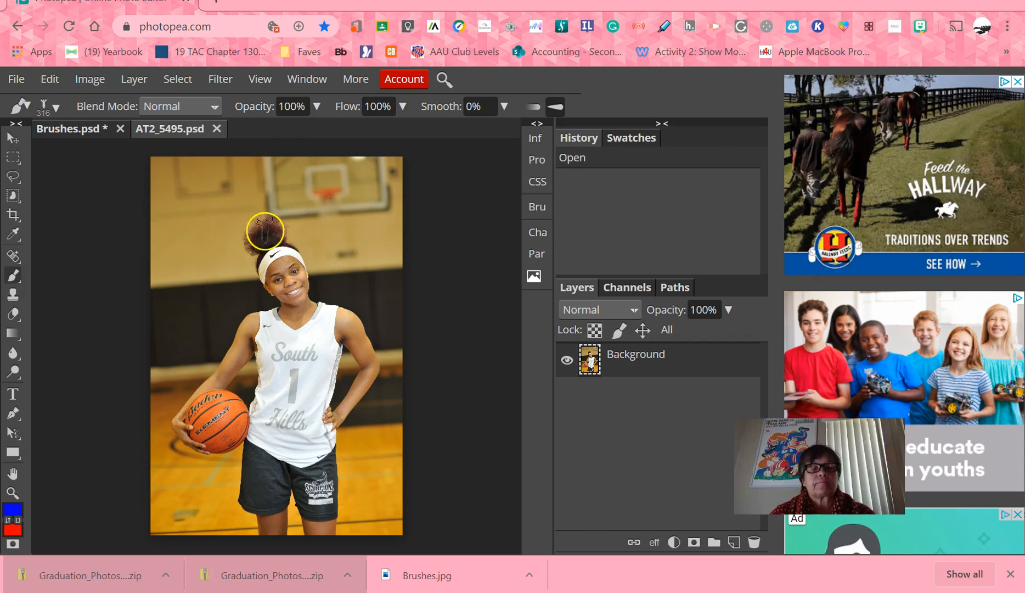
Draw an elliptical selection around the basketball player's head in the photo
{"action": "left_click", "coordinate": [17, 161]}
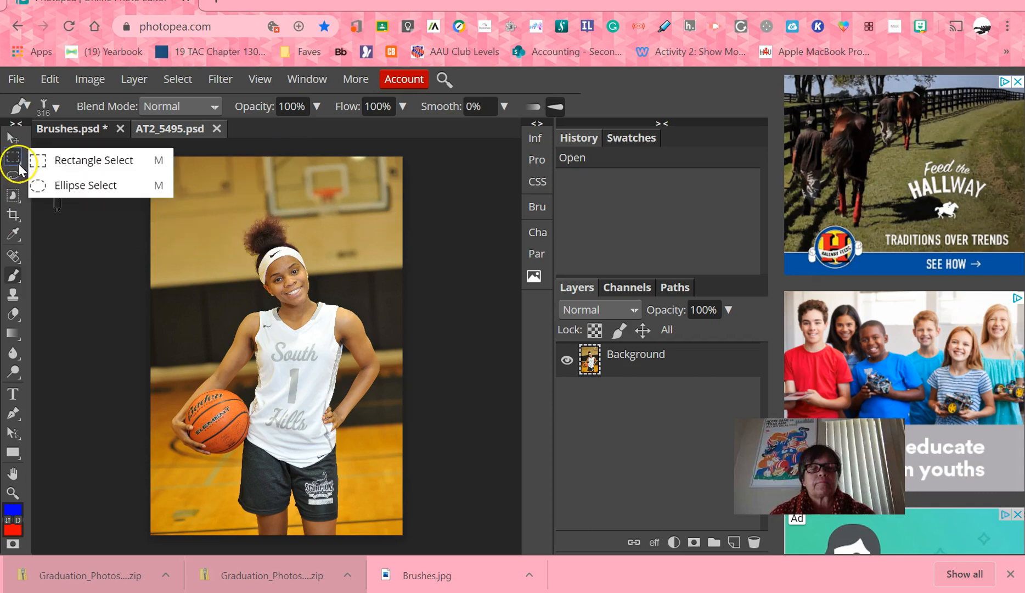
{"action": "left_click", "coordinate": [56, 187]}
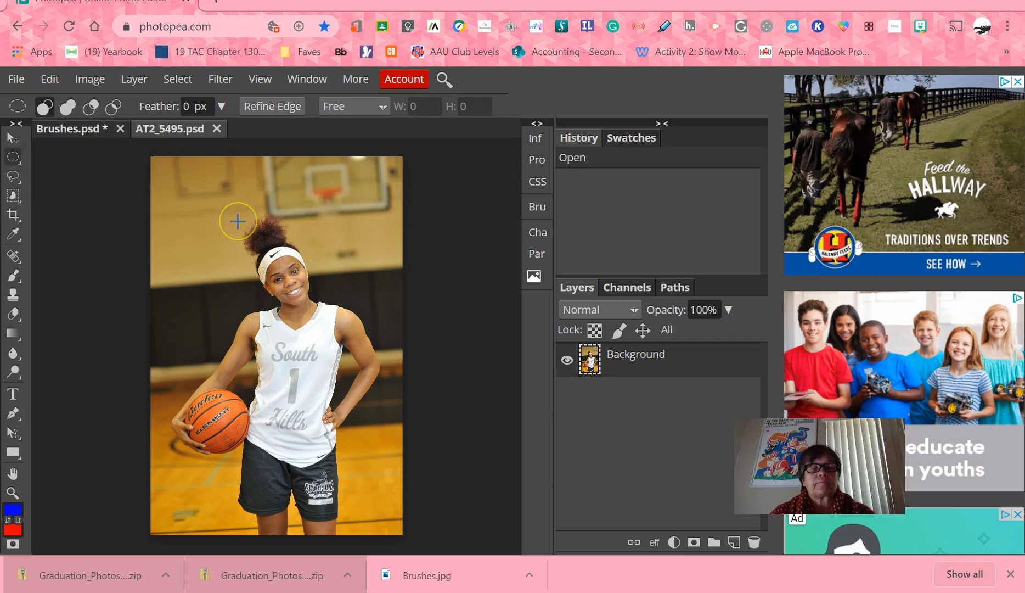
{"action": "left_click_drag", "start_coordinate": [238, 220], "coordinate": [328, 311]}
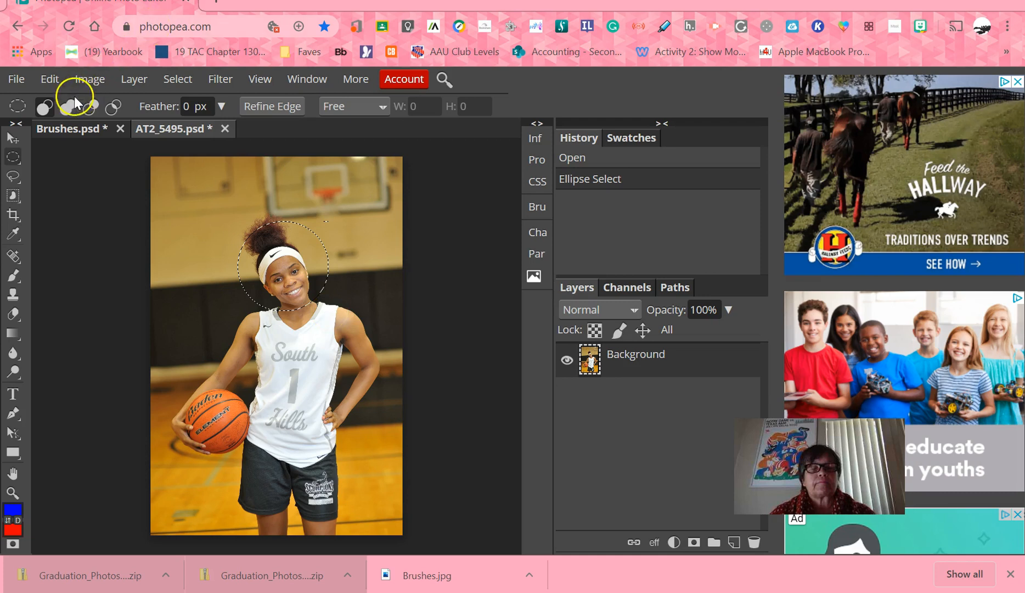
Define a new brush from the player photo and clear the selection
{"action": "left_click", "coordinate": [51, 83]}
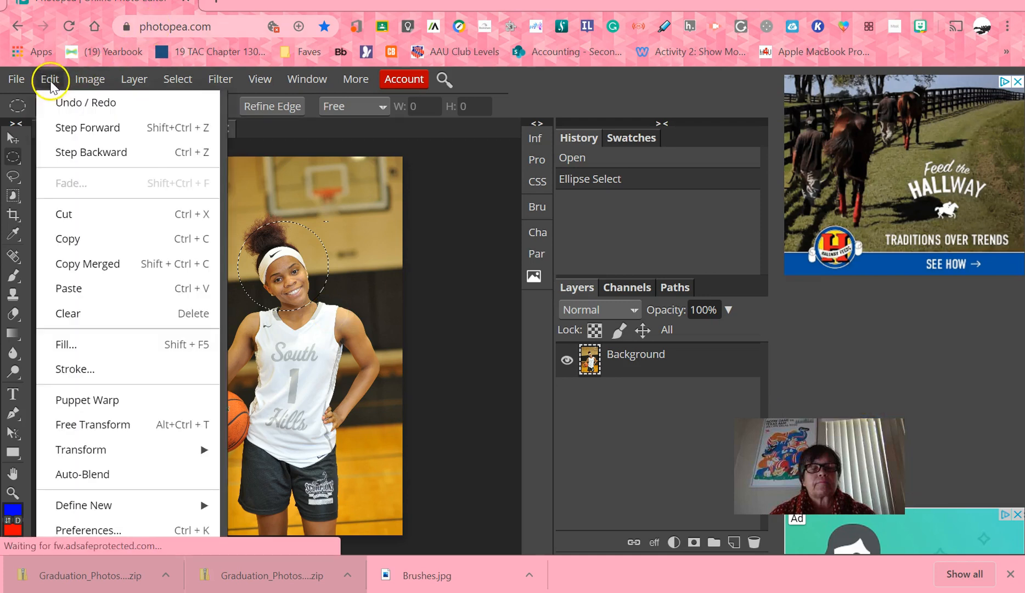
{"action": "mouse_move", "coordinate": [160, 502]}
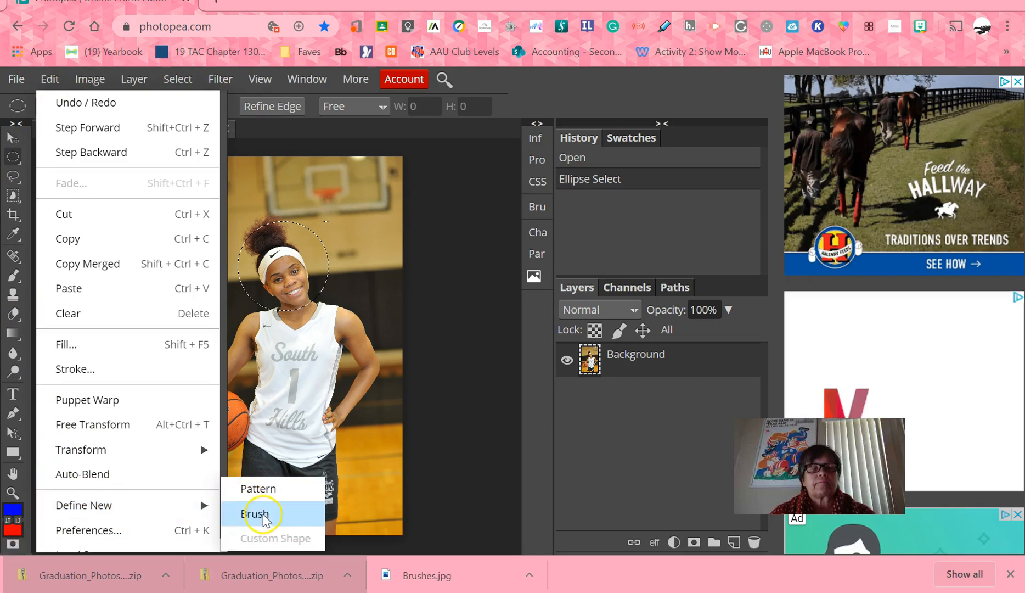
{"action": "left_click", "coordinate": [255, 513]}
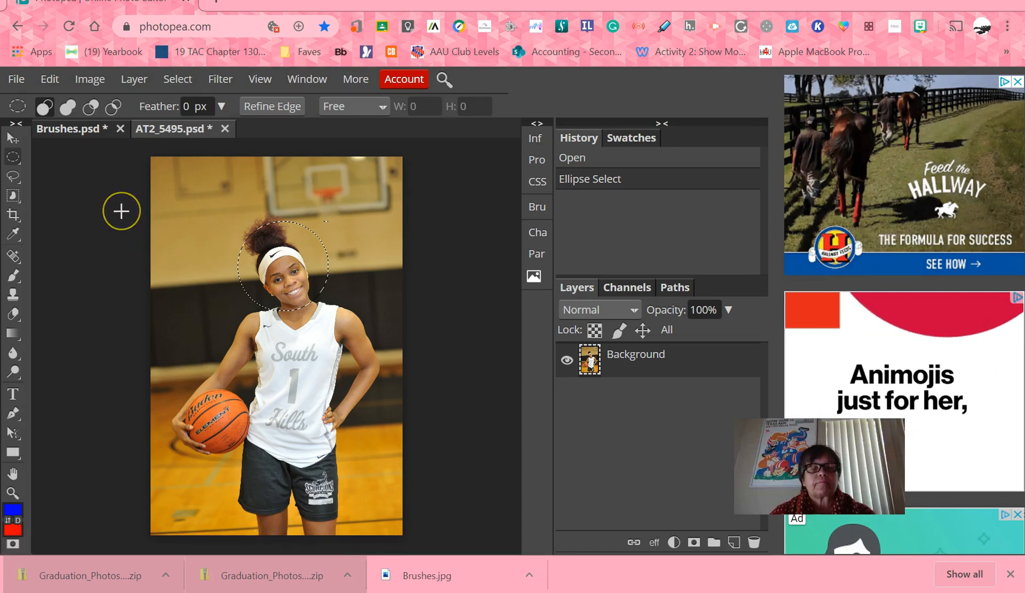
{"action": "key", "text": "ctrl+d"}
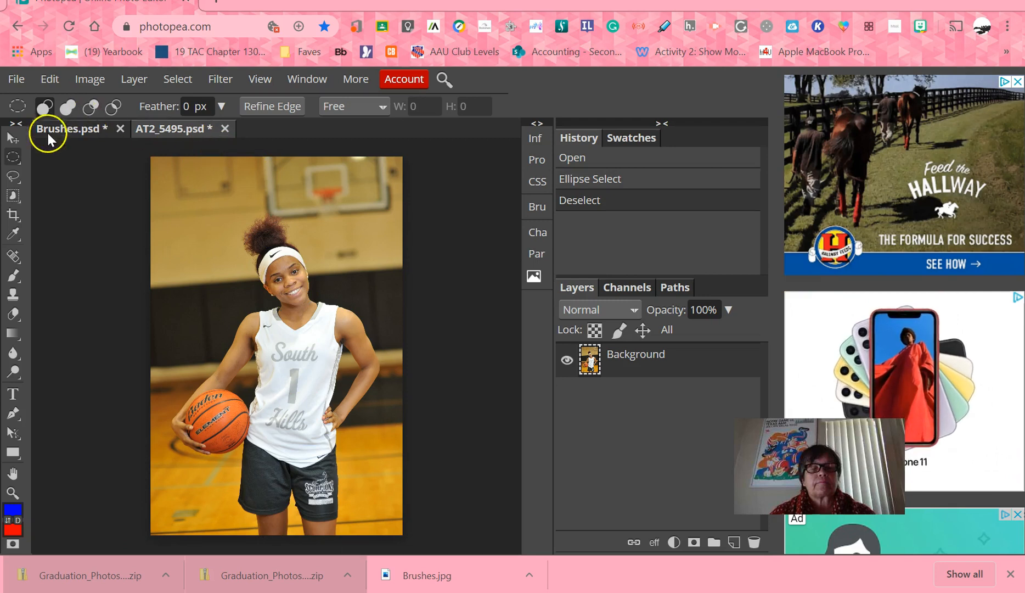
Return to the Brushes.psd document and choose the newly defined 2832 px player photo brush
{"action": "left_click", "coordinate": [84, 127]}
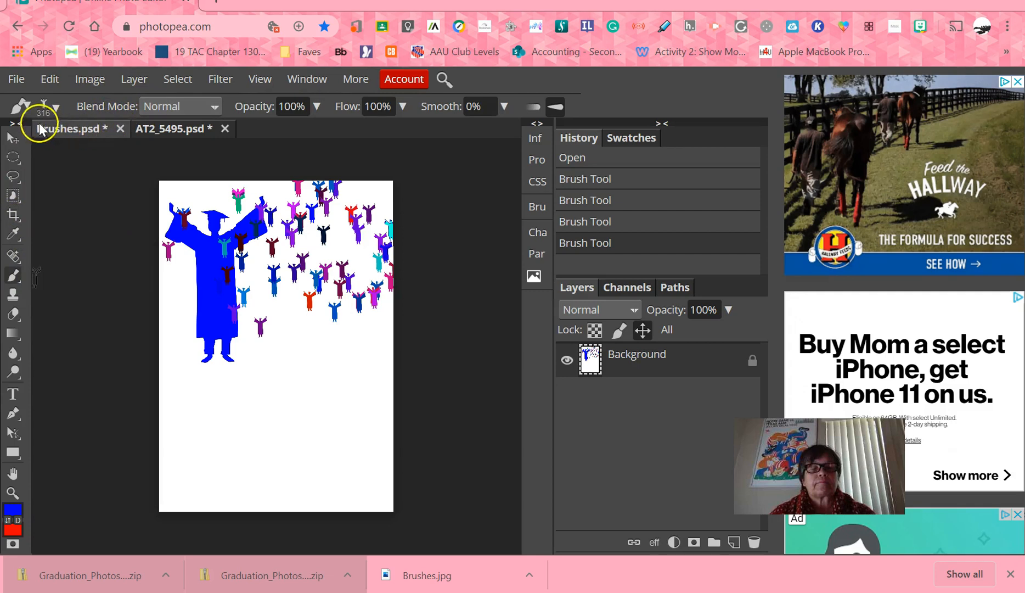
{"action": "left_click", "coordinate": [56, 108]}
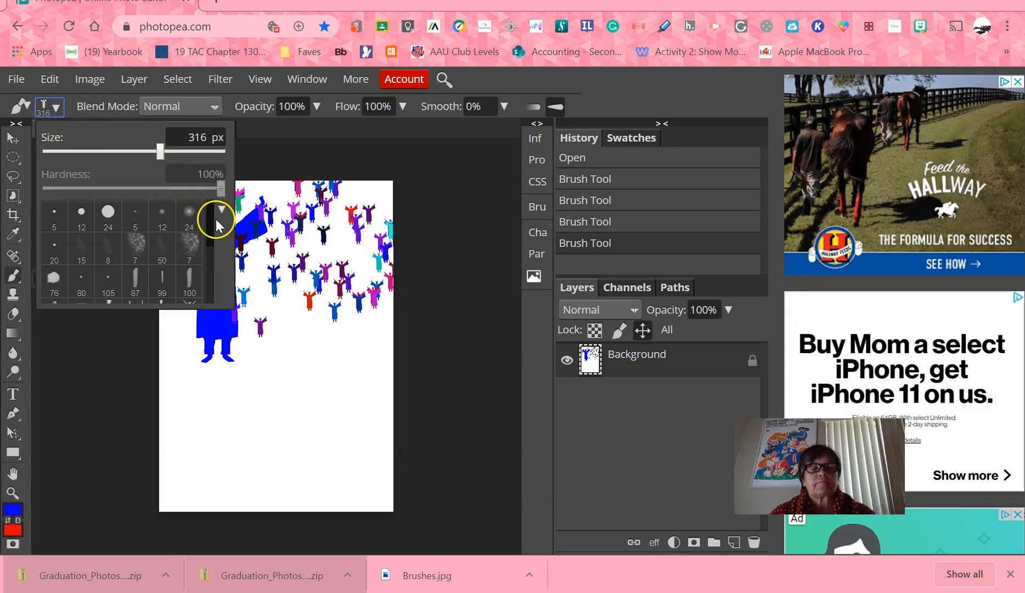
{"action": "left_click_drag", "start_coordinate": [208, 220], "coordinate": [209, 294]}
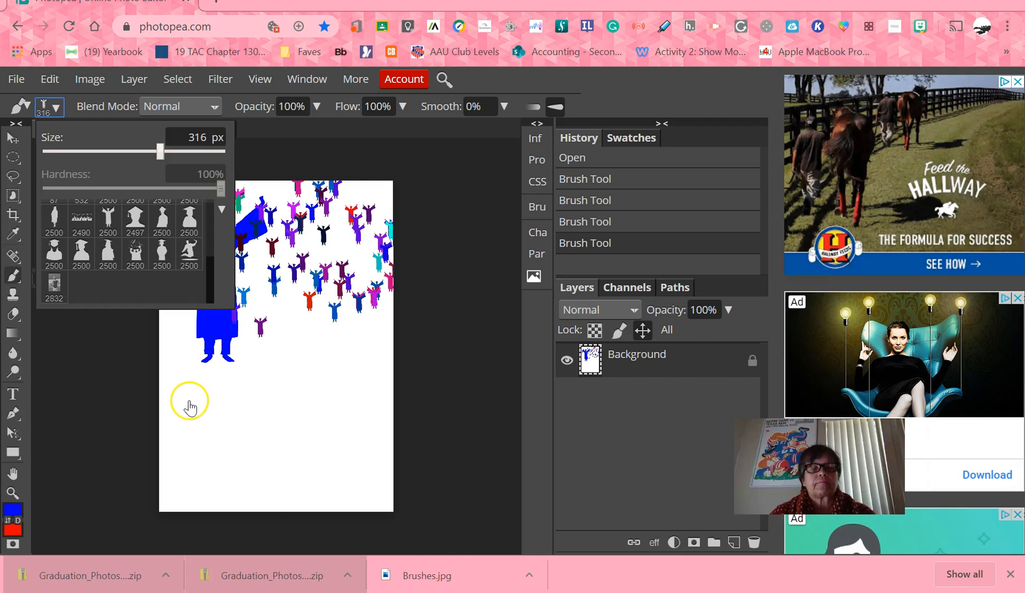
{"action": "left_click", "coordinate": [54, 285]}
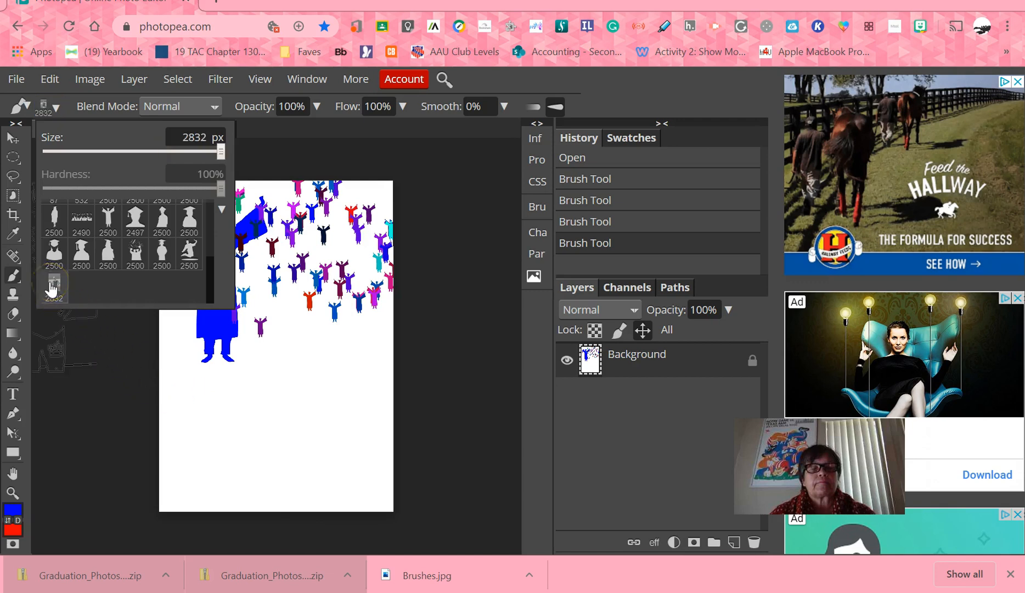
{"action": "left_click_drag", "start_coordinate": [247, 379], "coordinate": [276, 409]}
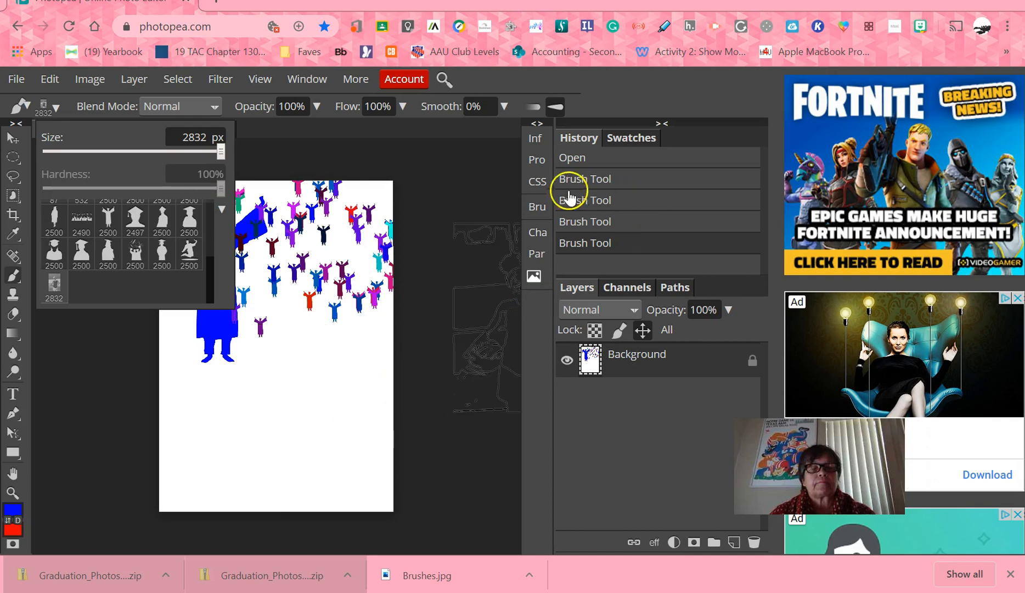
Check the brush dynamics settings and stamp the player photo once in blue on the lower right area of the page
{"action": "left_click", "coordinate": [541, 212]}
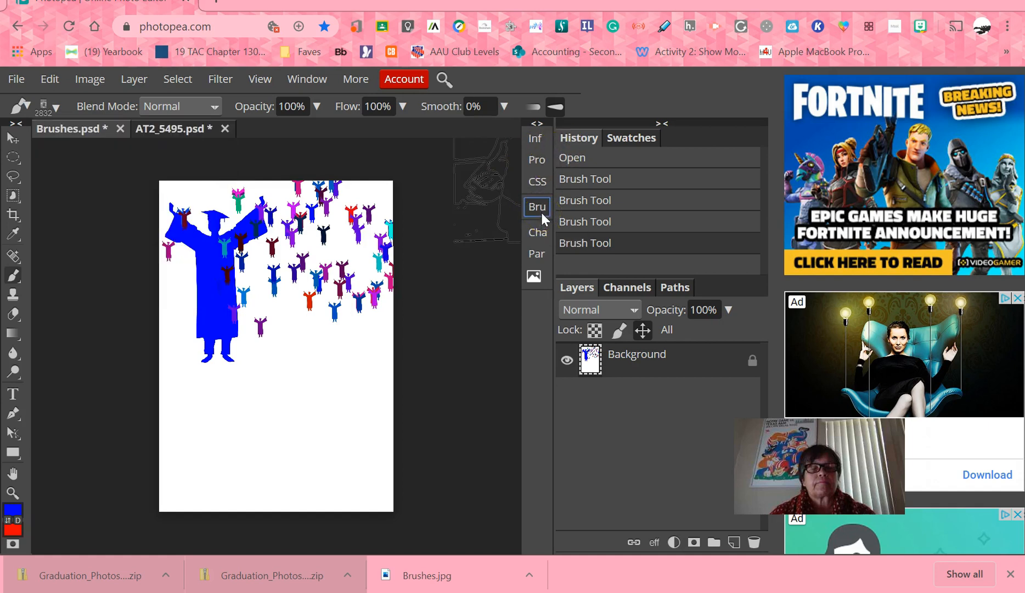
{"action": "left_click", "coordinate": [532, 124]}
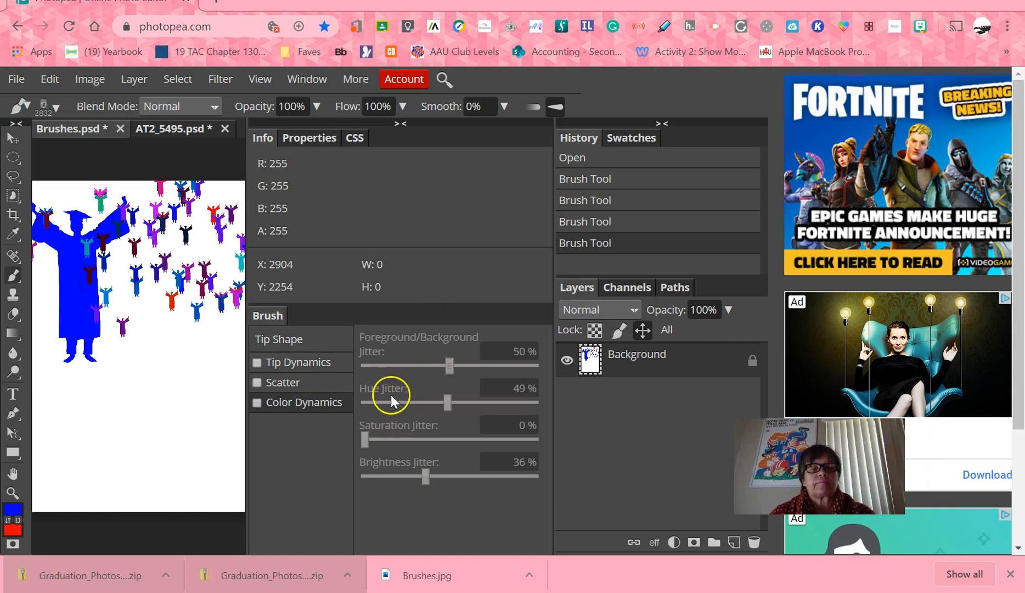
{"action": "left_click", "coordinate": [400, 124]}
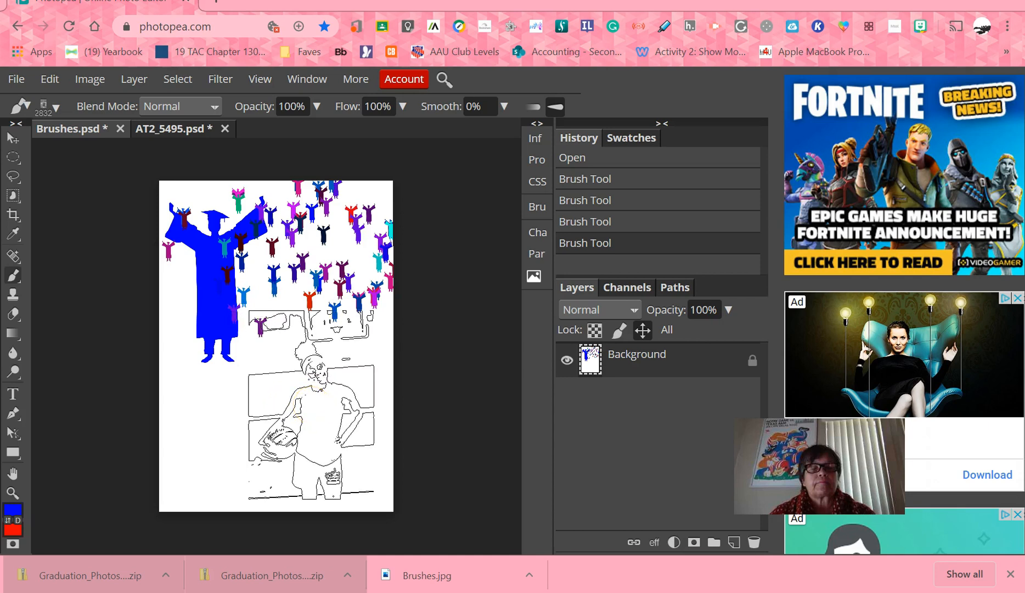
{"action": "left_click", "coordinate": [312, 404]}
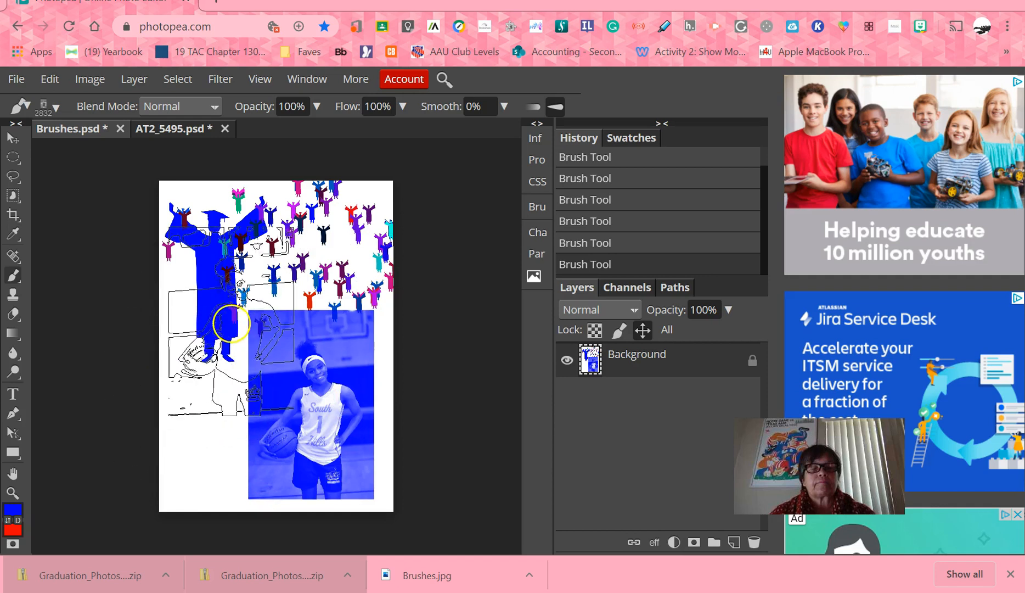
Reduce the player photo brush to 241 px and paint a stroke from the blank area beside the blue silhouette's feet into the stamped photo
{"action": "left_click", "coordinate": [58, 108]}
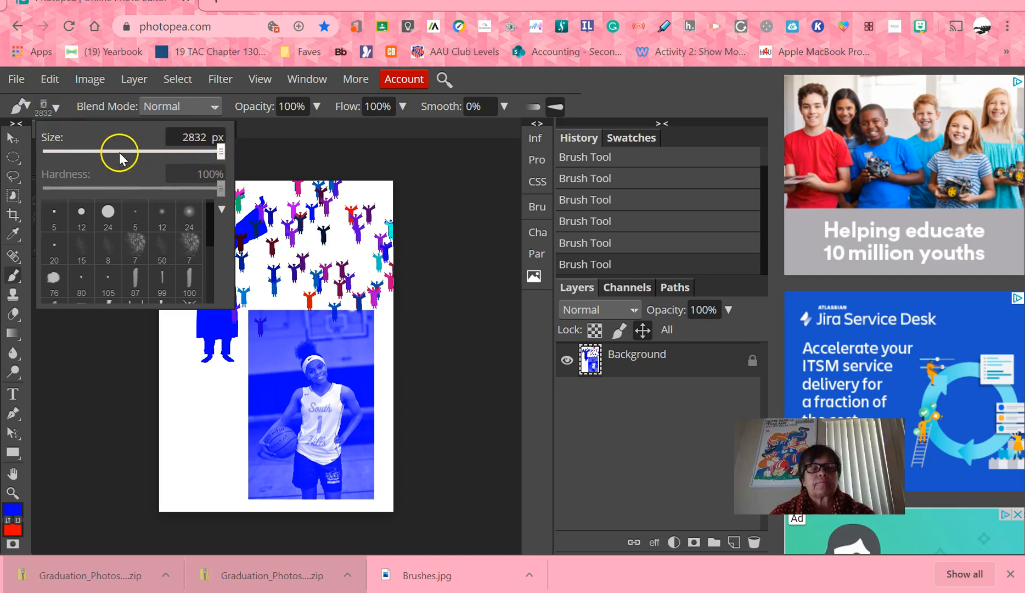
{"action": "left_click_drag", "start_coordinate": [221, 154], "coordinate": [219, 151]}
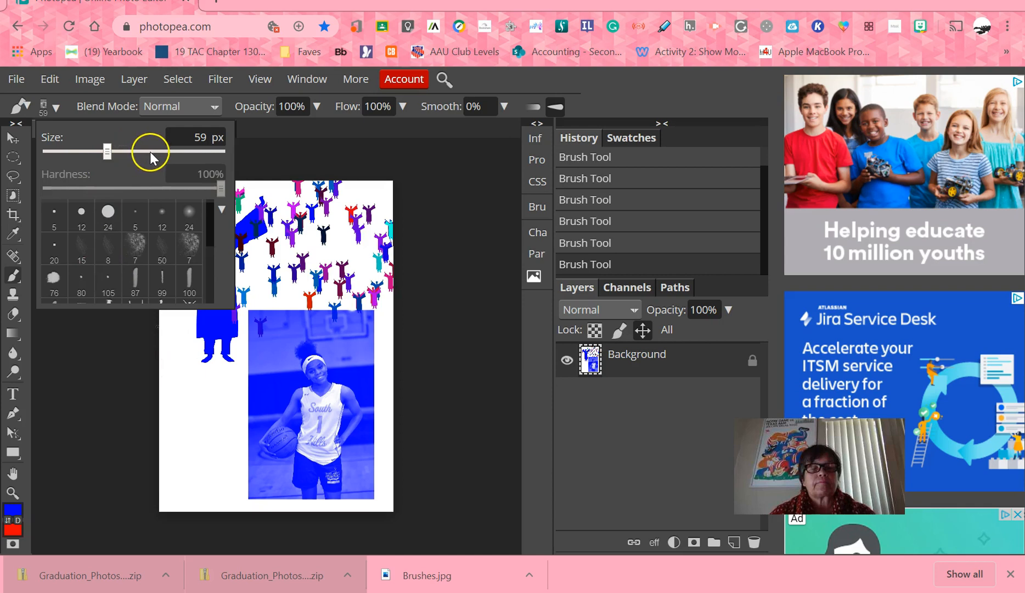
{"action": "key", "text": "bracketright"}
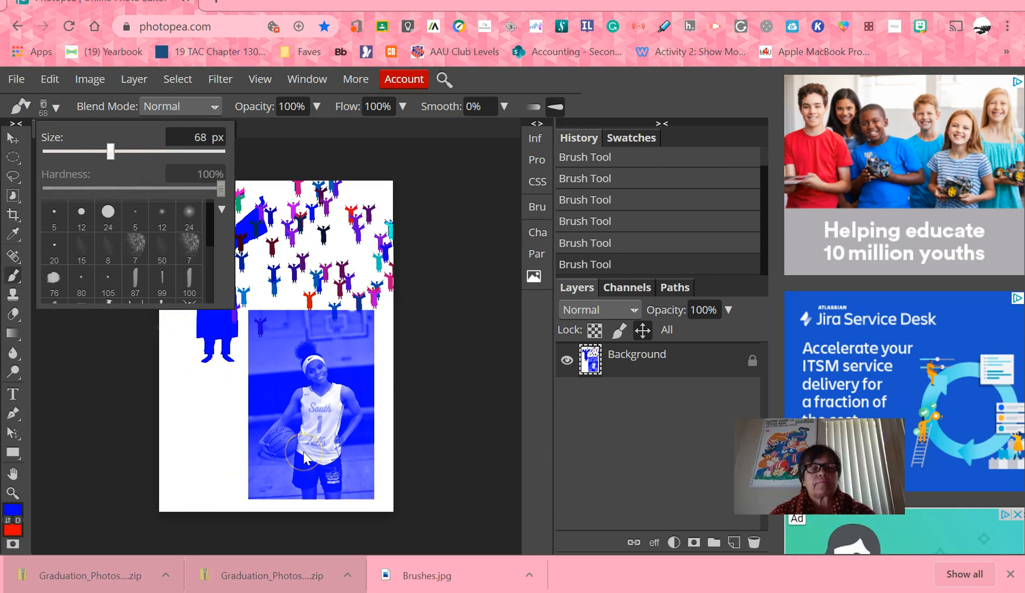
{"action": "key", "text": "bracketright"}
{"action": "key", "text": "bracketright"}
{"action": "key", "text": "bracketright"}
{"action": "key", "text": "bracketright"}
{"action": "key", "text": "bracketright"}
{"action": "key", "text": "bracketright"}
{"action": "key", "text": "bracketright"}
{"action": "key", "text": "bracketright"}
{"action": "key", "text": "bracketright"}
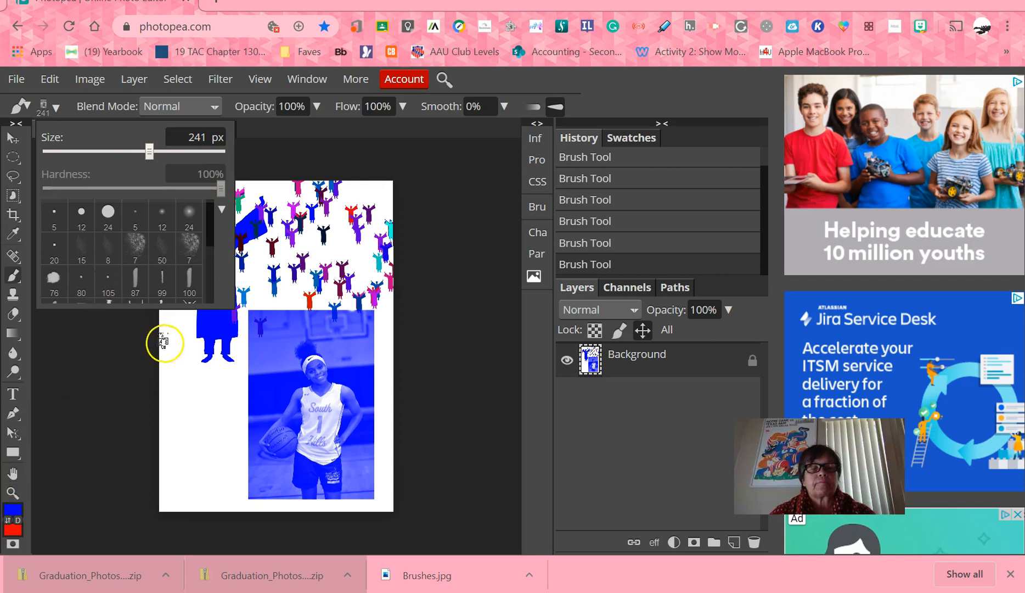
{"action": "key", "text": "Escape"}
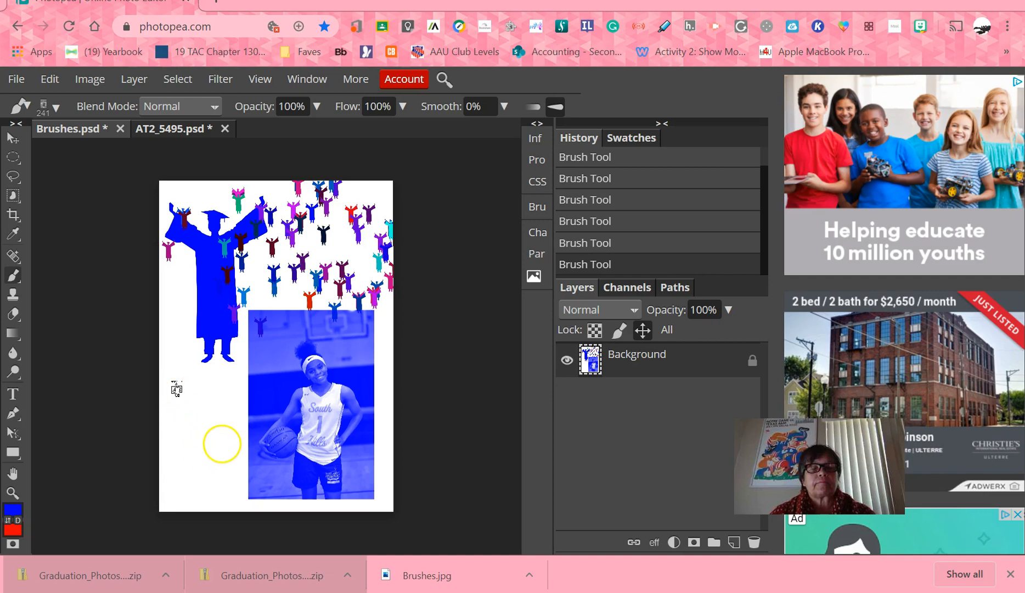
{"action": "left_click_drag", "start_coordinate": [177, 388], "coordinate": [279, 401]}
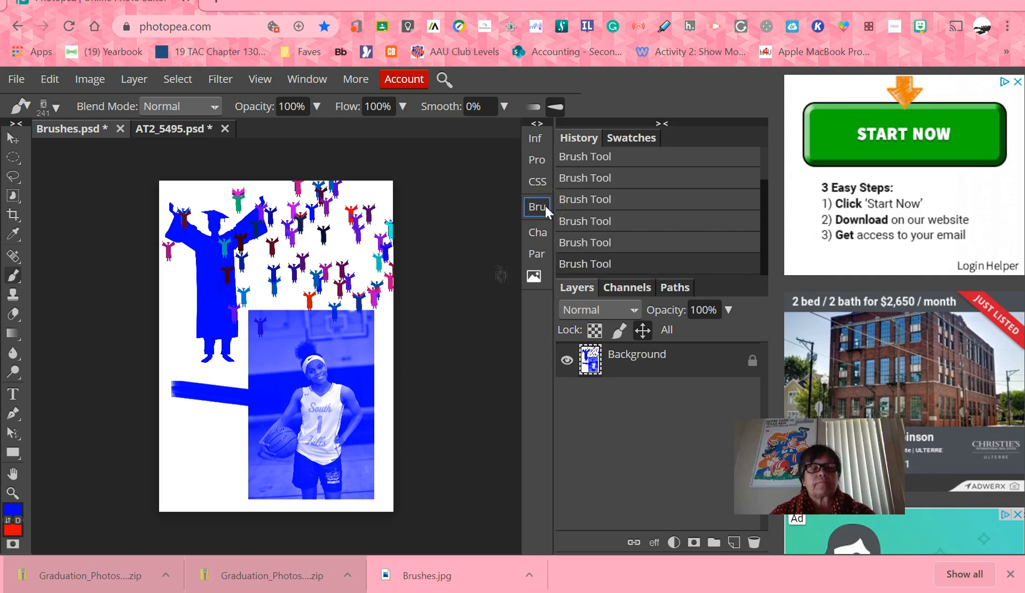
Widen the player photo brush's tip spacing and paint separate small blue player stamps across the lower half of the page
{"action": "left_click", "coordinate": [536, 123]}
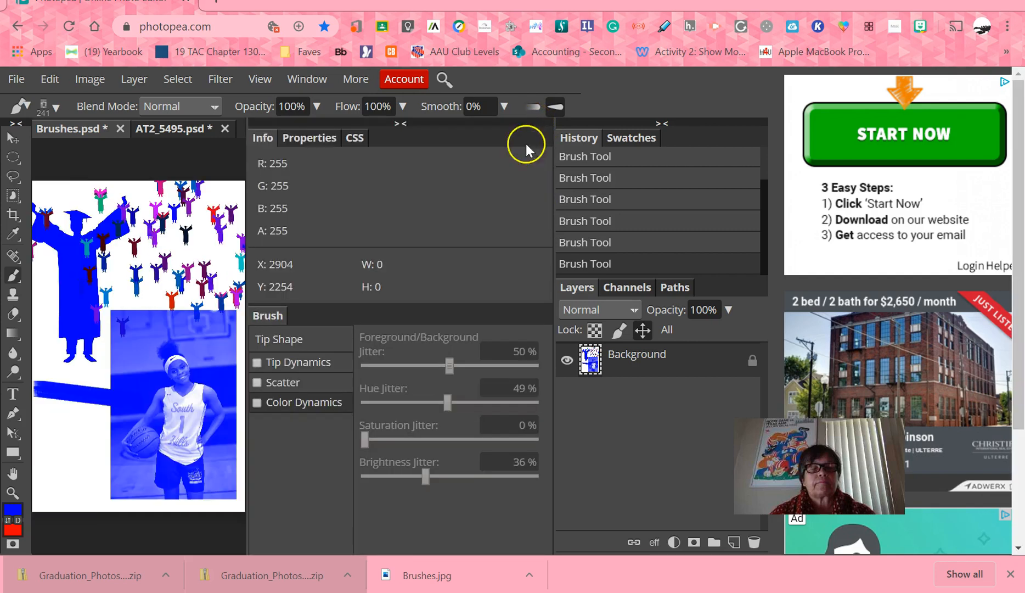
{"action": "left_click", "coordinate": [263, 341]}
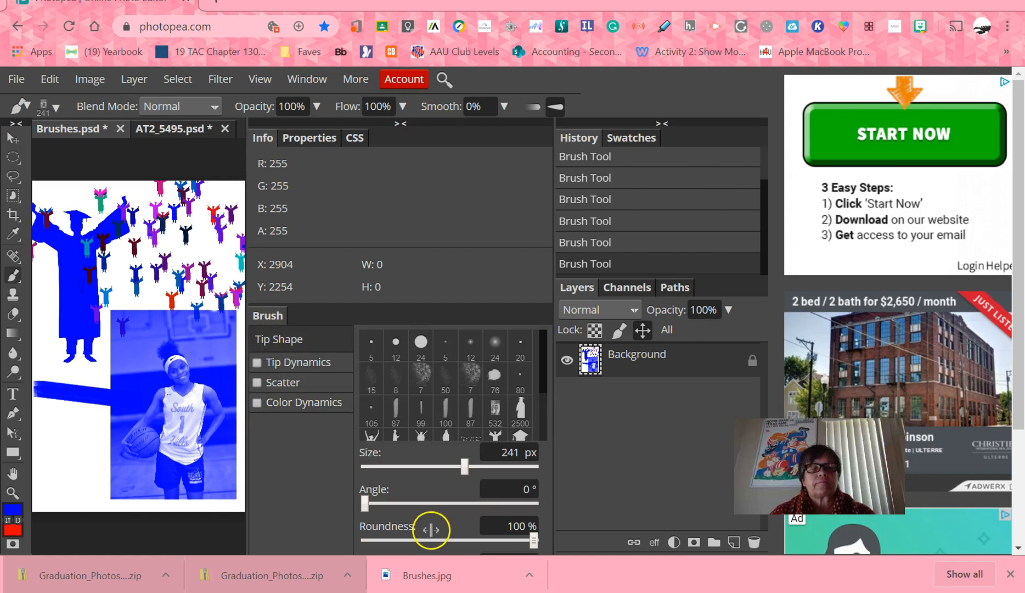
{"action": "scroll", "coordinate": [445, 448], "scroll_direction": "down", "scroll_amount": 1}
{"action": "scroll", "coordinate": [445, 448], "scroll_direction": "down", "scroll_amount": 3}
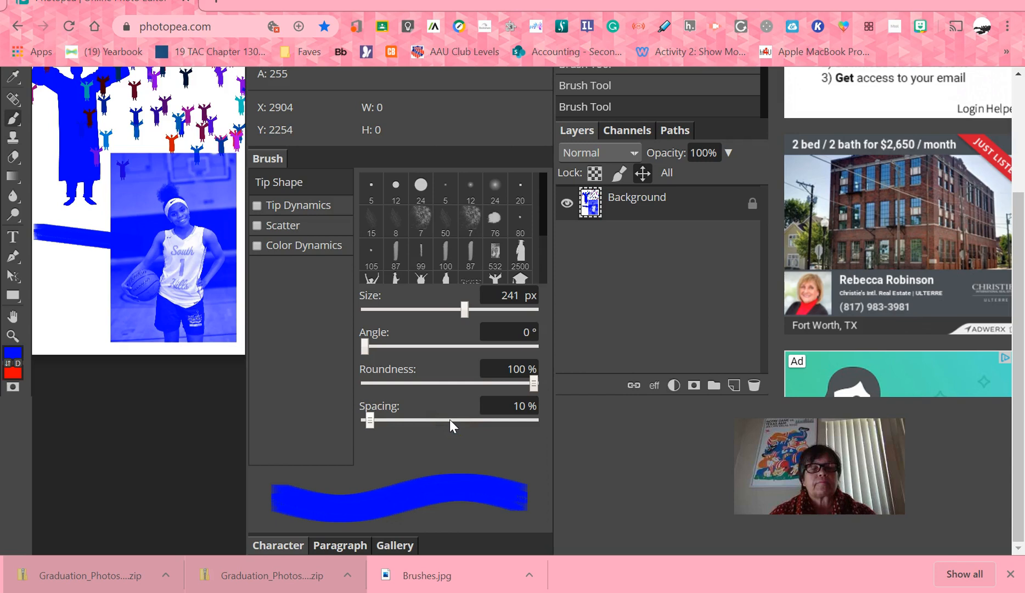
{"action": "scroll", "coordinate": [450, 420], "scroll_direction": "down", "scroll_amount": 5}
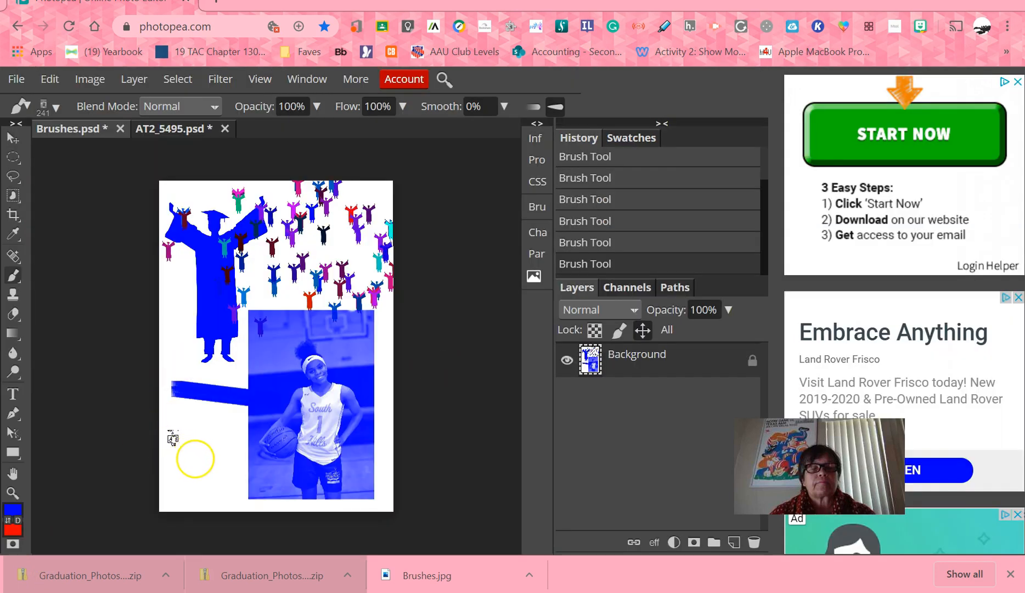
{"action": "left_click_drag", "start_coordinate": [172, 438], "coordinate": [442, 488]}
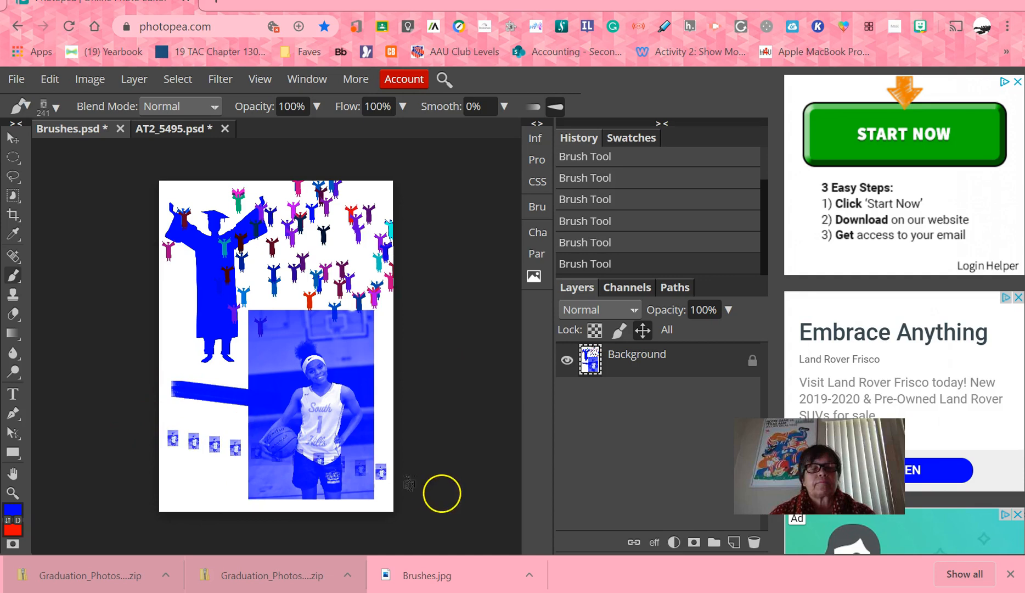
{"action": "mouse_move", "coordinate": [353, 370]}
{"action": "left_mouse_down"}
{"action": "mouse_move", "coordinate": [179, 355]}
{"action": "mouse_move", "coordinate": [218, 412]}
{"action": "mouse_move", "coordinate": [172, 481]}
{"action": "mouse_move", "coordinate": [283, 482]}
{"action": "mouse_move", "coordinate": [187, 434]}
{"action": "mouse_move", "coordinate": [184, 379]}
{"action": "mouse_move", "coordinate": [202, 357]}
{"action": "left_mouse_up"}
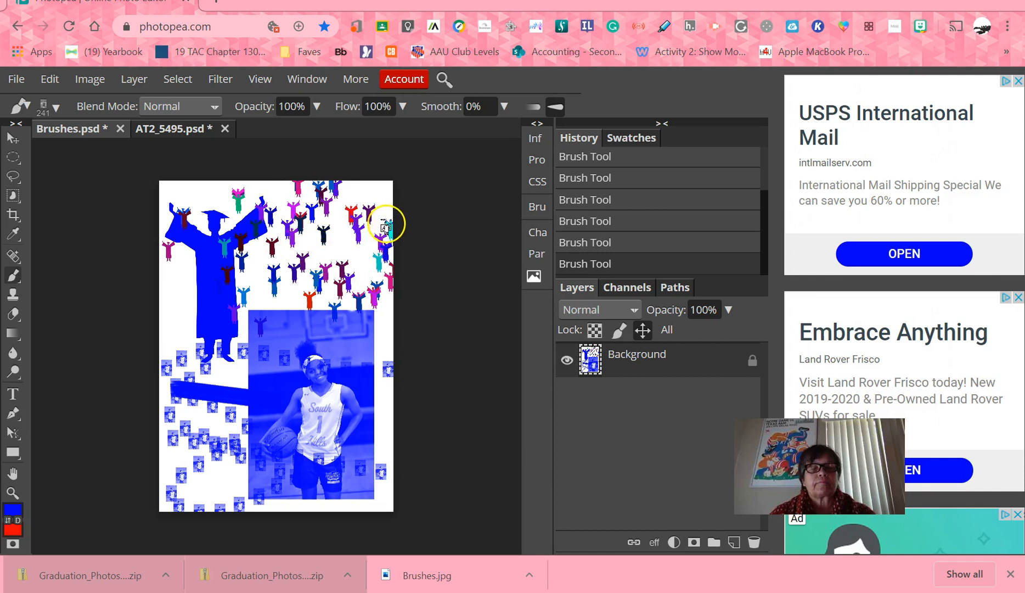
{"action": "left_click", "coordinate": [17, 80]}
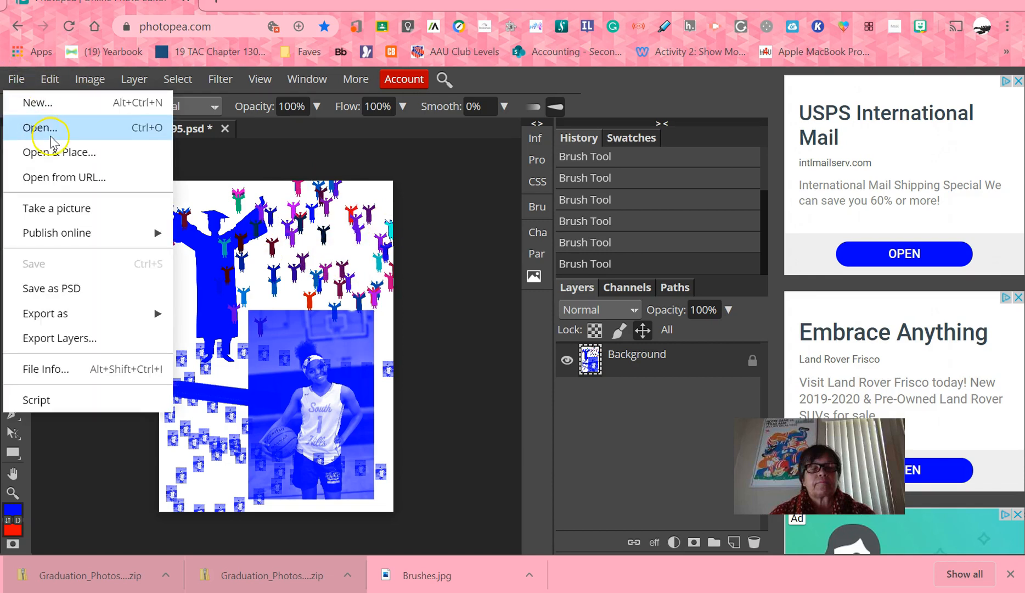
{"action": "mouse_move", "coordinate": [142, 312]}
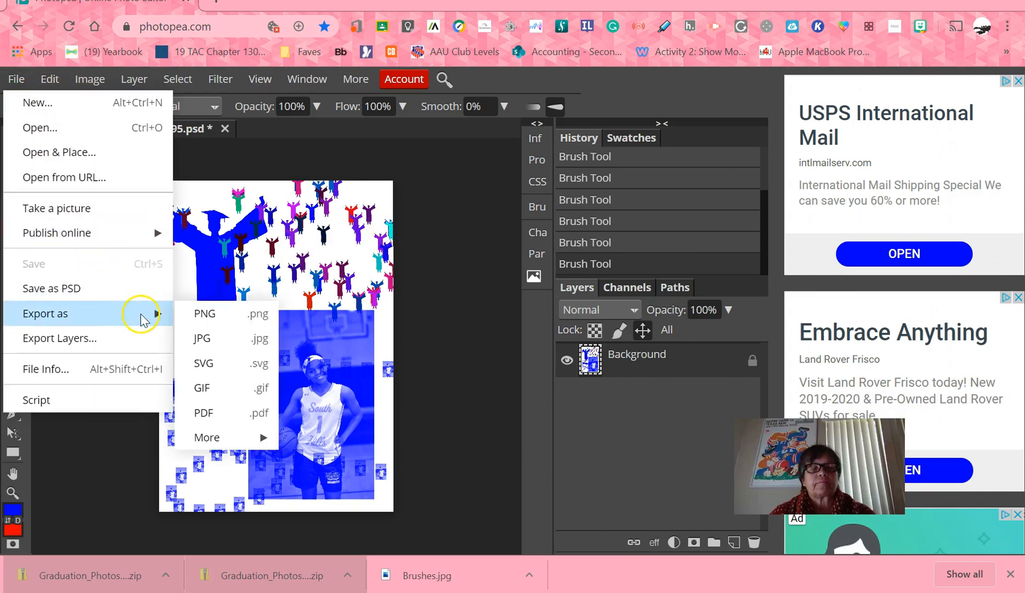
{"action": "left_click", "coordinate": [215, 336]}
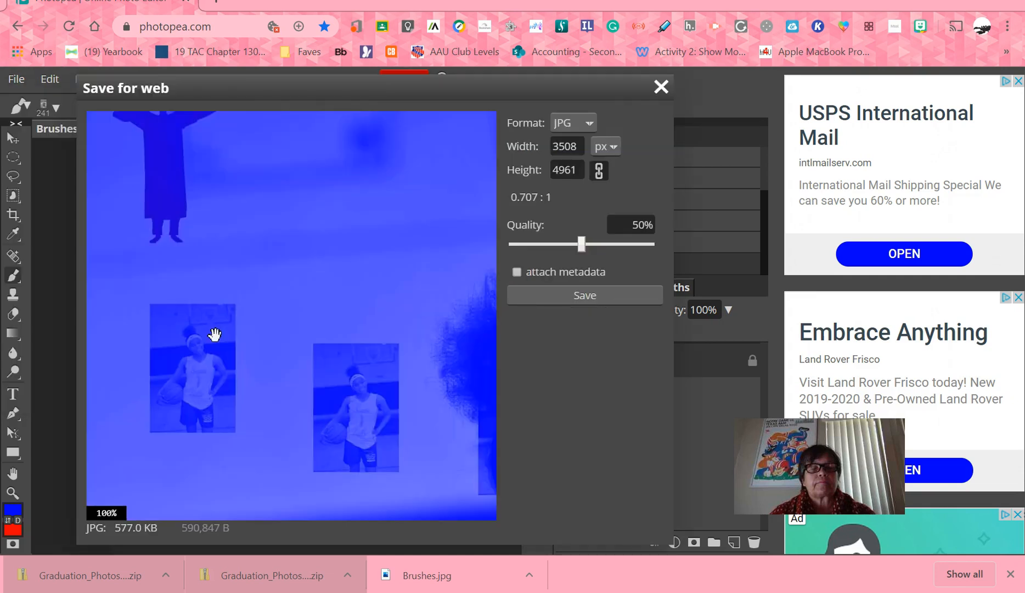
{"action": "left_click", "coordinate": [661, 86]}
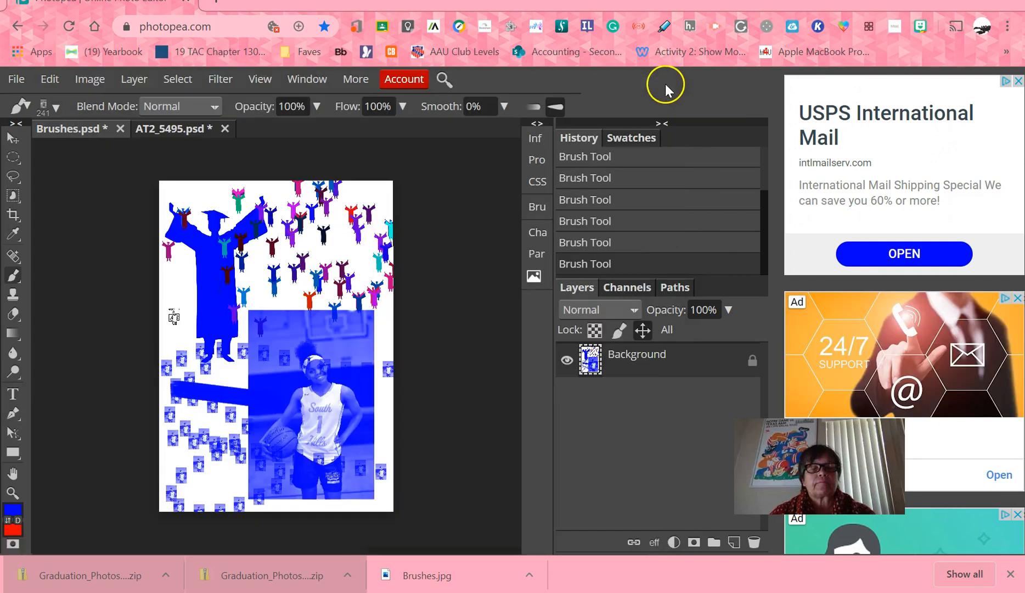
Rename the Brushes document as Brushes2
{"action": "double_click", "coordinate": [63, 128]}
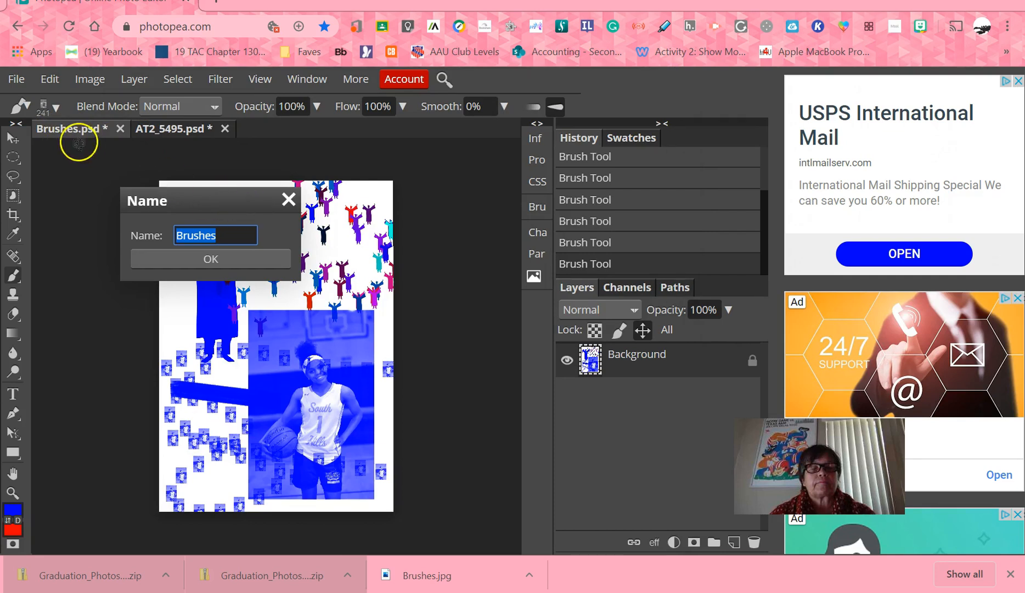
{"action": "left_click", "coordinate": [229, 235]}
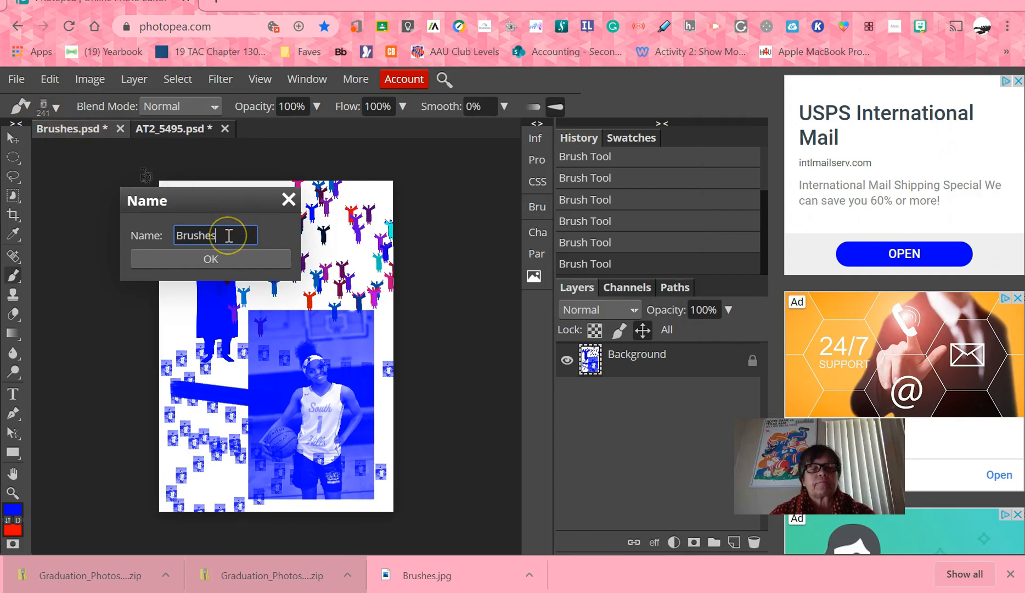
{"action": "left_click", "coordinate": [212, 259]}
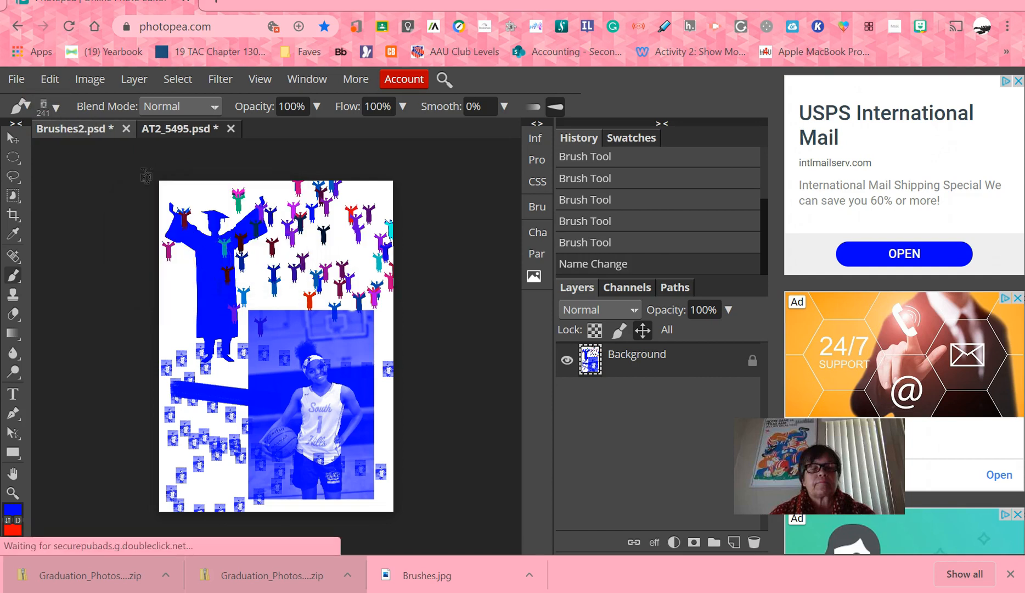
Export the Brushes2 document as a JPG at 3508 by 4961 px with 50% quality and save it
{"action": "left_click", "coordinate": [9, 80]}
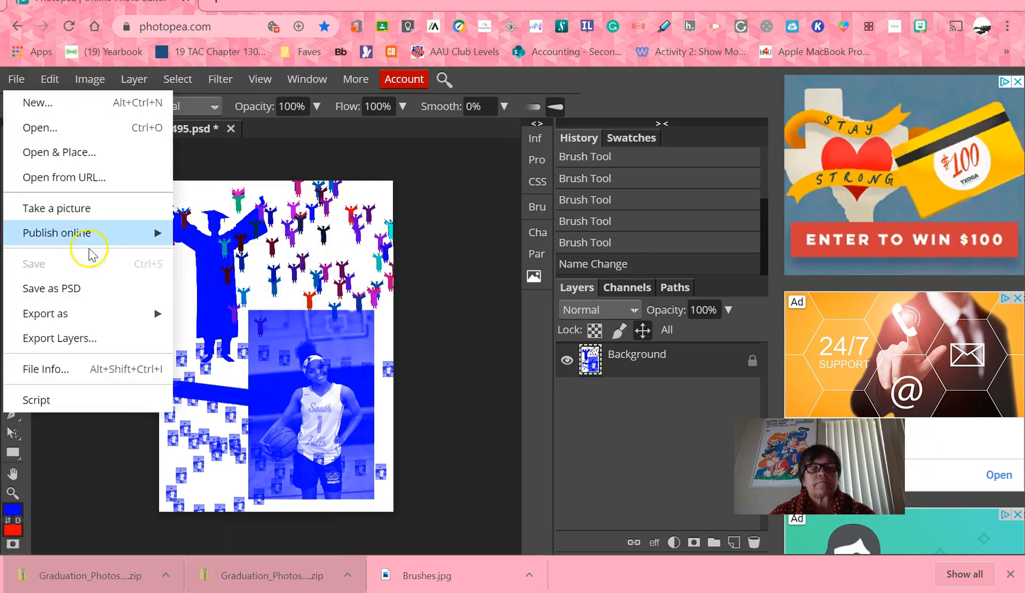
{"action": "mouse_move", "coordinate": [120, 314]}
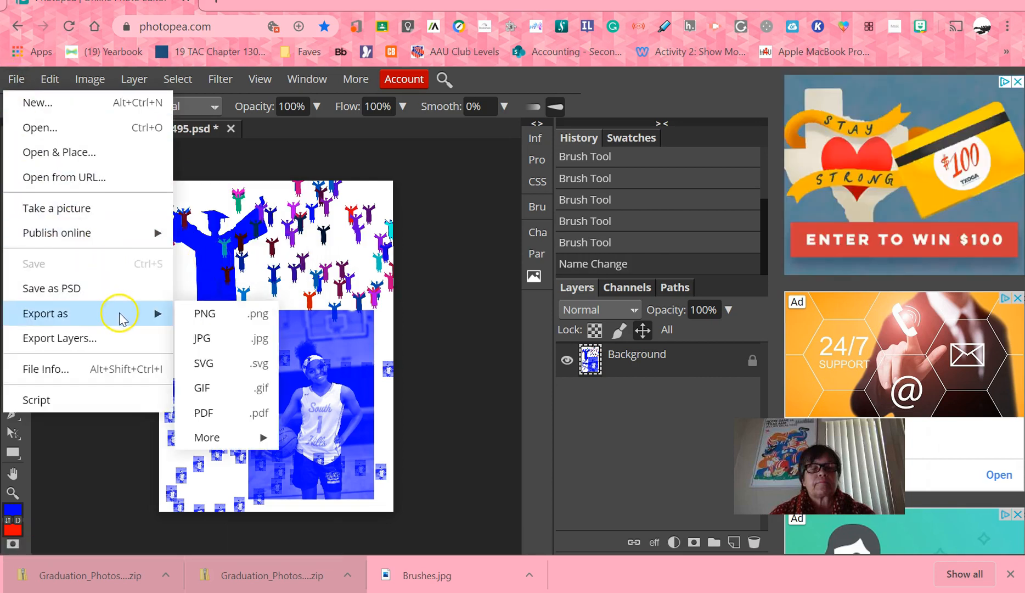
{"action": "left_click", "coordinate": [204, 338]}
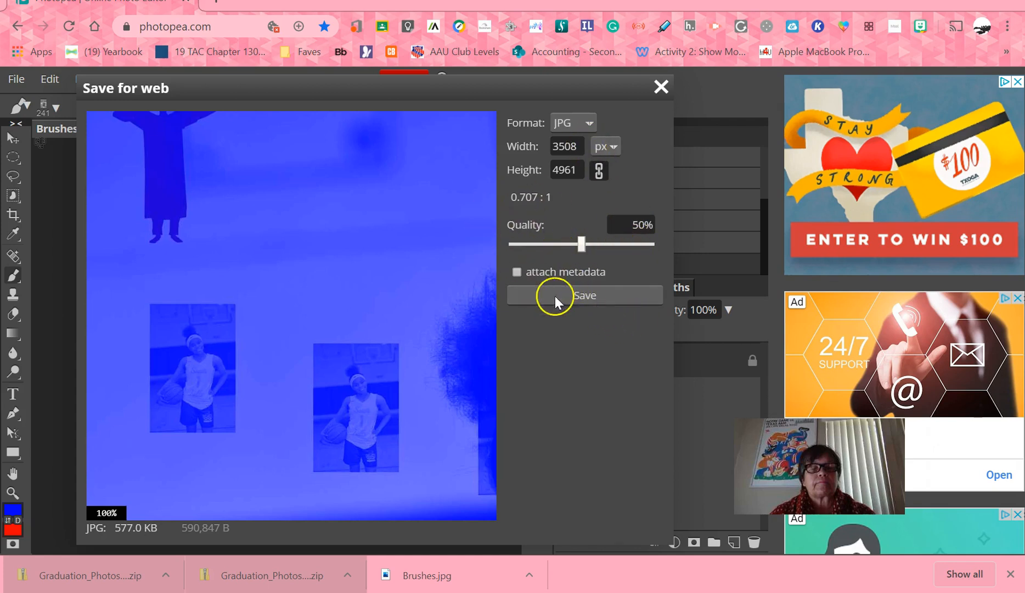
{"action": "left_click", "coordinate": [585, 295]}
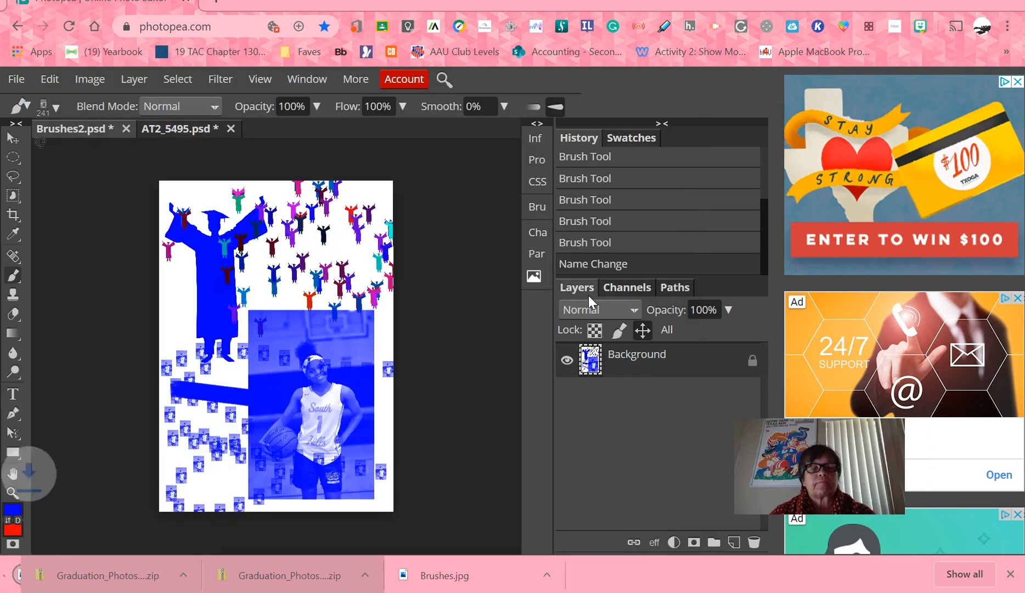